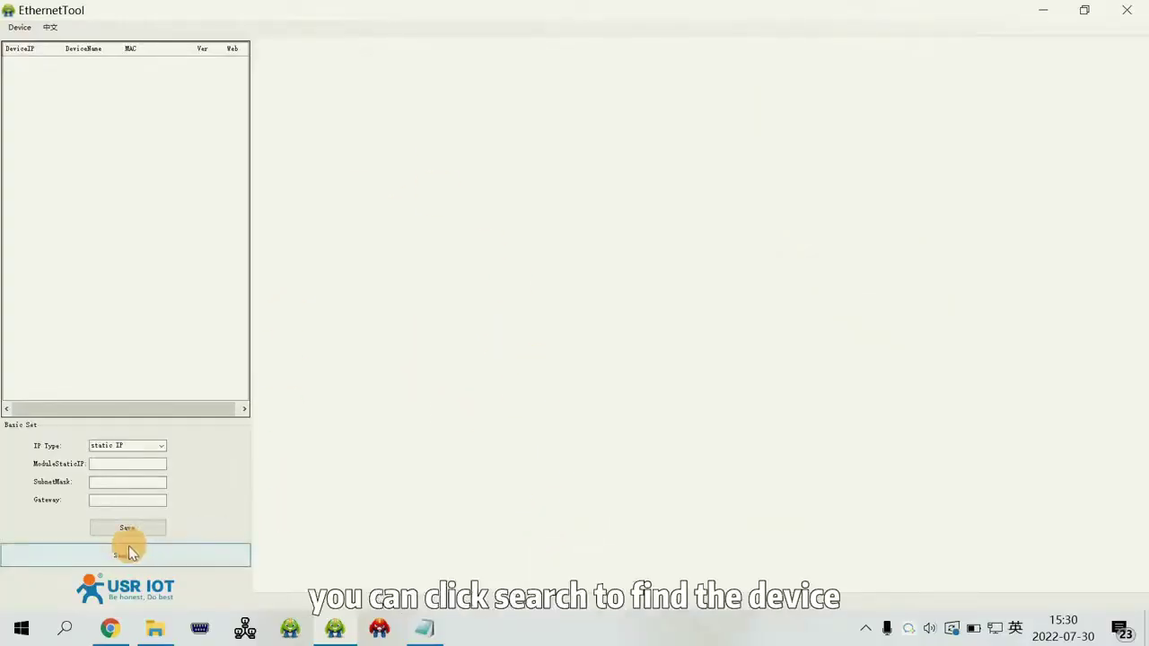
Step: Search for the device at 192.168.0.7, request its external web config, and accept the temporary-IP notice
{"action": "left_click", "coordinate": [116, 550]}
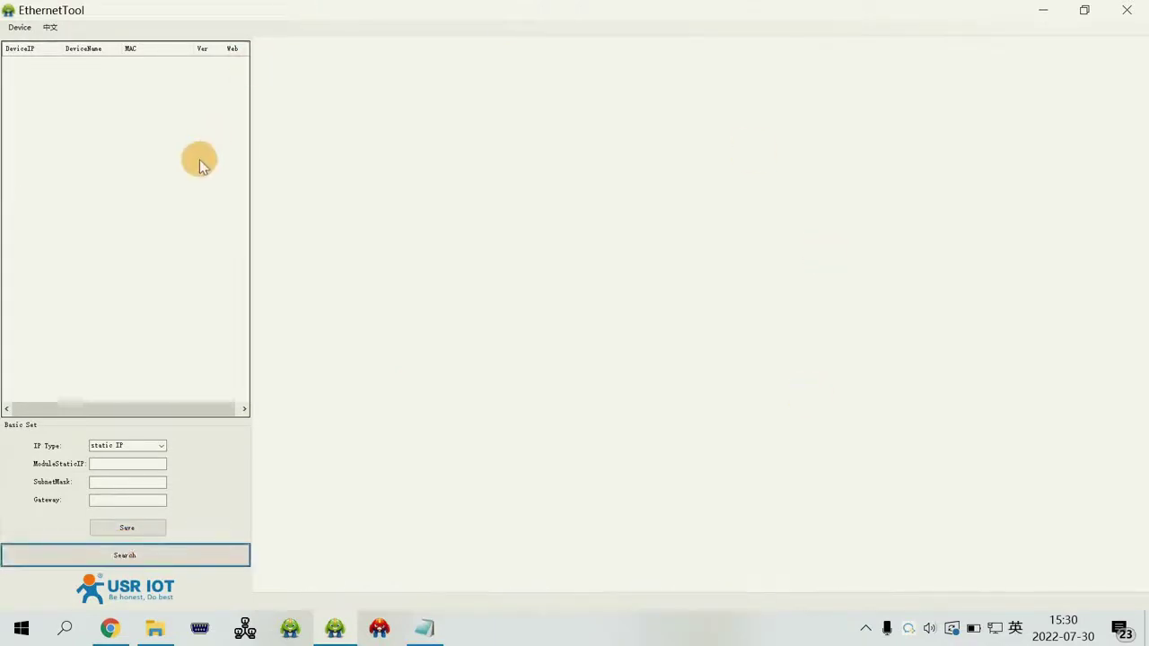
{"action": "left_click", "coordinate": [107, 62]}
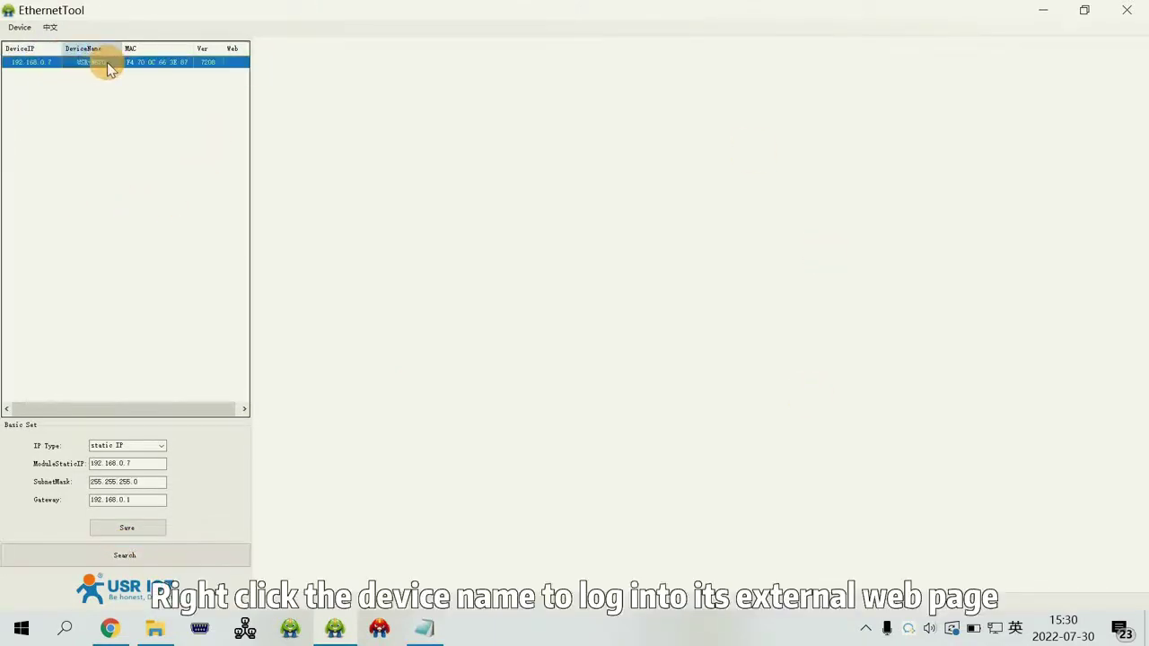
{"action": "right_click", "coordinate": [107, 62]}
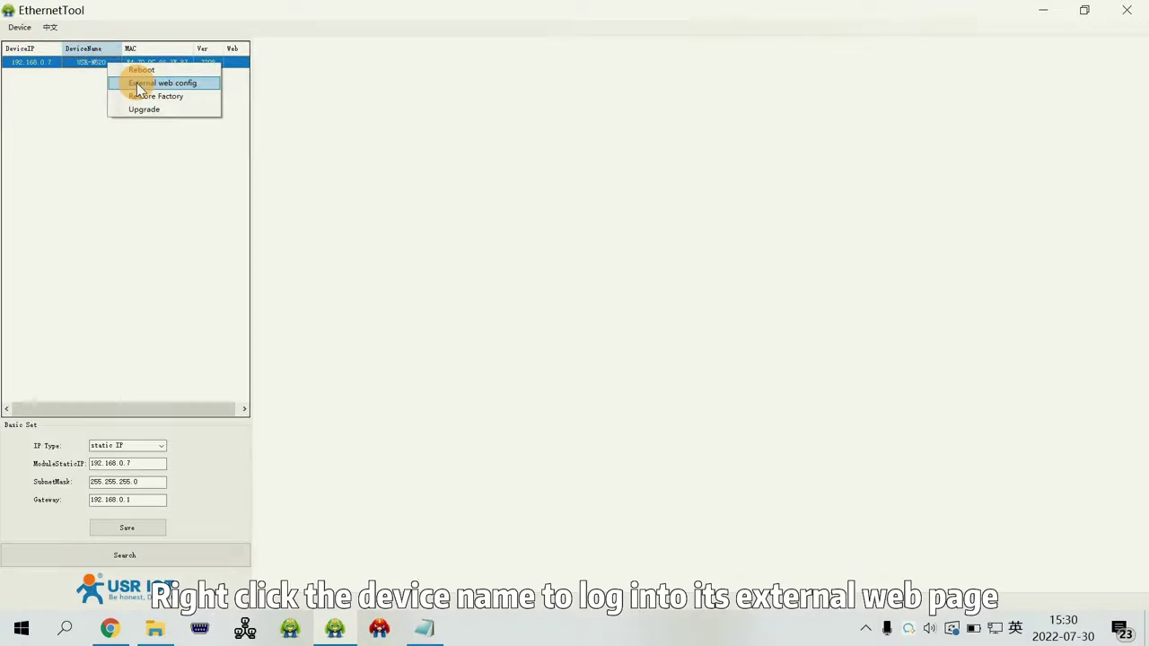
{"action": "left_click", "coordinate": [136, 82]}
{"action": "left_click", "coordinate": [629, 382]}
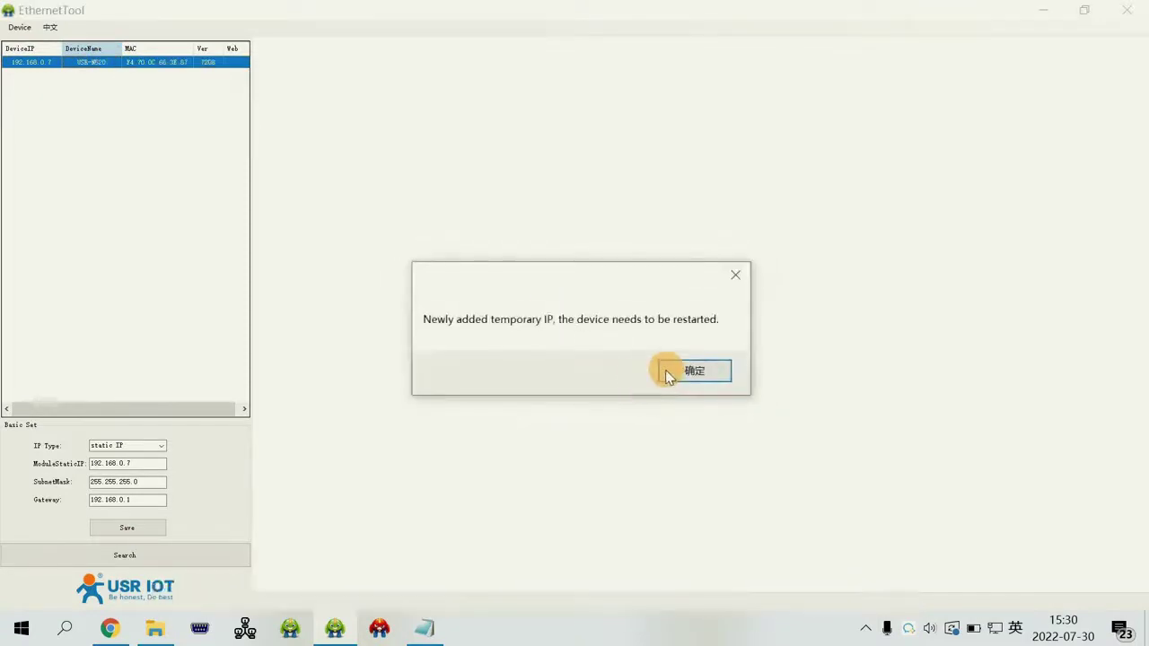
Step: Open the web page and review the IP Config and Port1 serial and socket settings
{"action": "left_click", "coordinate": [691, 371]}
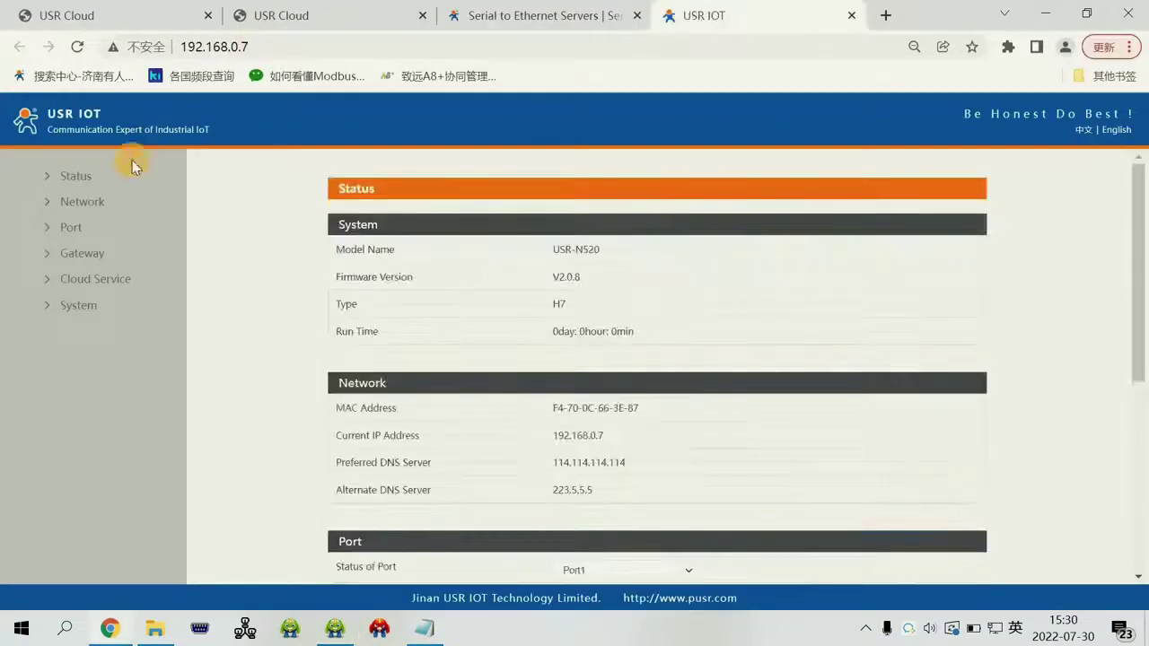
{"action": "left_click", "coordinate": [98, 208]}
{"action": "left_click", "coordinate": [77, 226]}
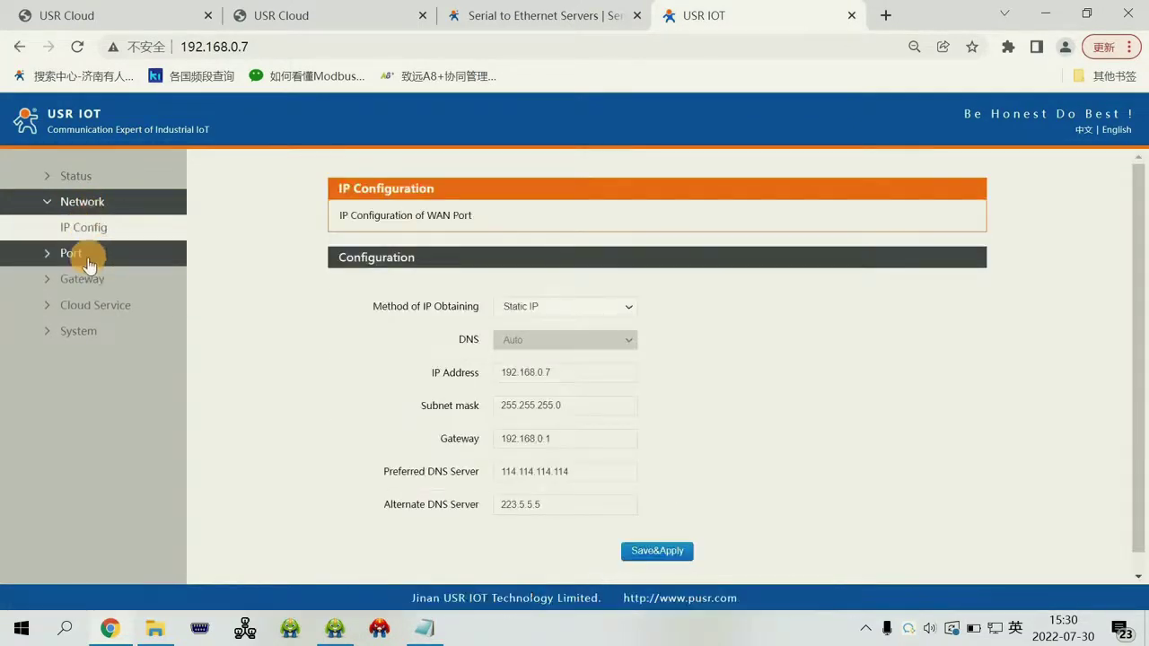
{"action": "left_click", "coordinate": [81, 254]}
{"action": "left_click", "coordinate": [71, 281]}
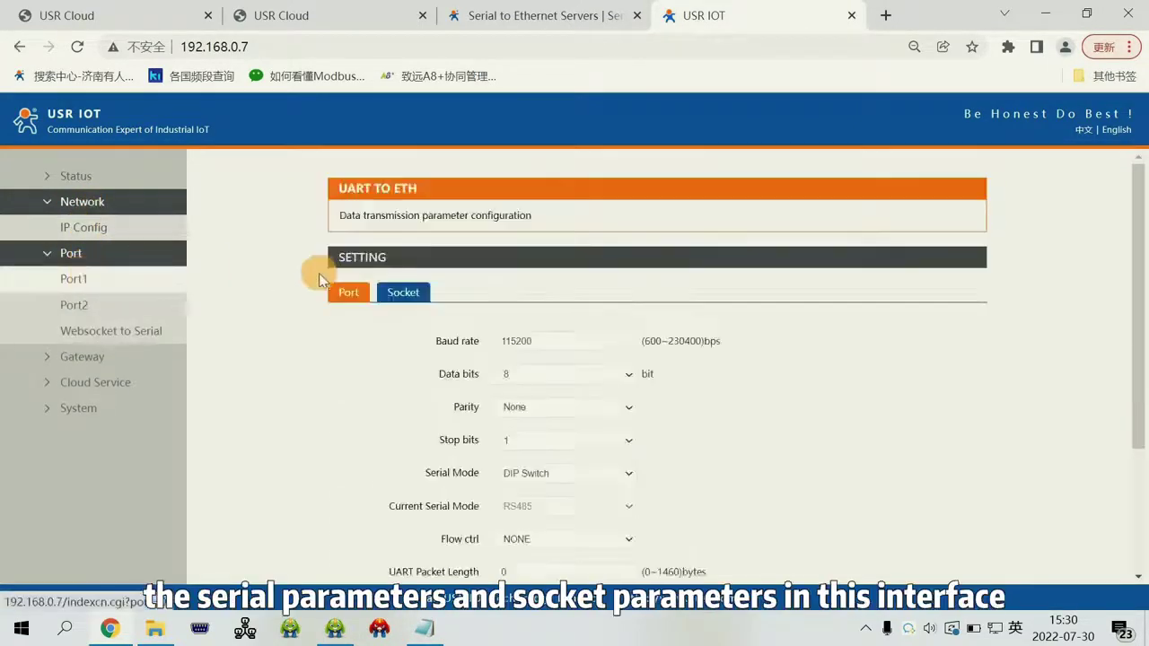
{"action": "left_click", "coordinate": [401, 293]}
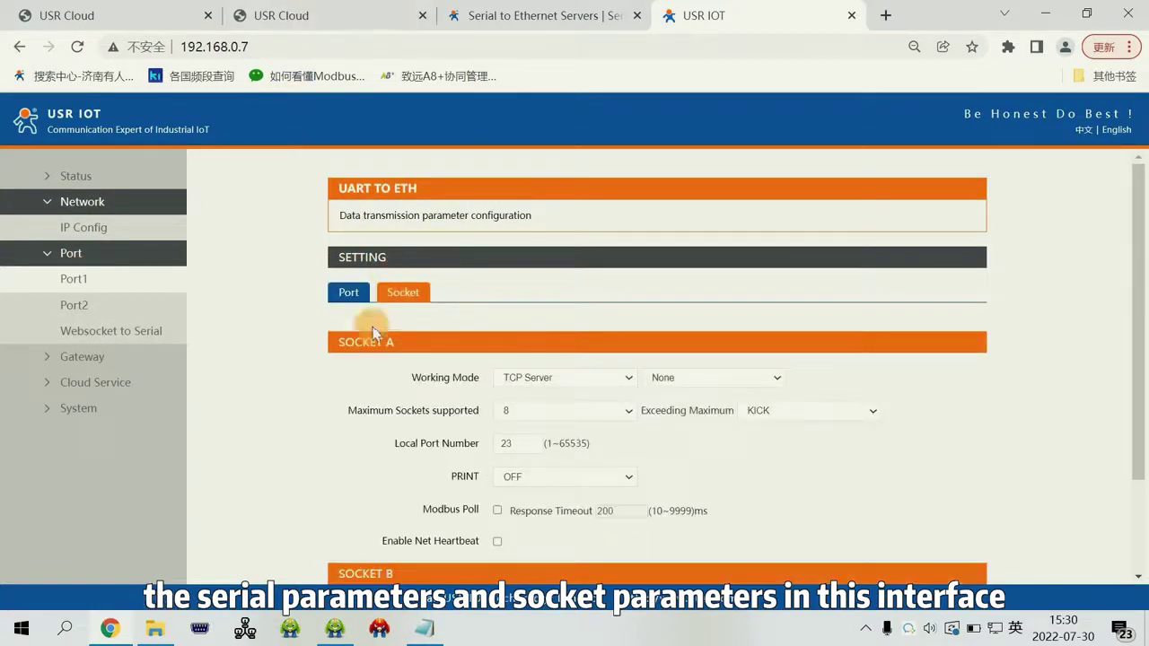
Step: Review the USR Cloud and AWS IoT cloud service pages
{"action": "left_click", "coordinate": [97, 261]}
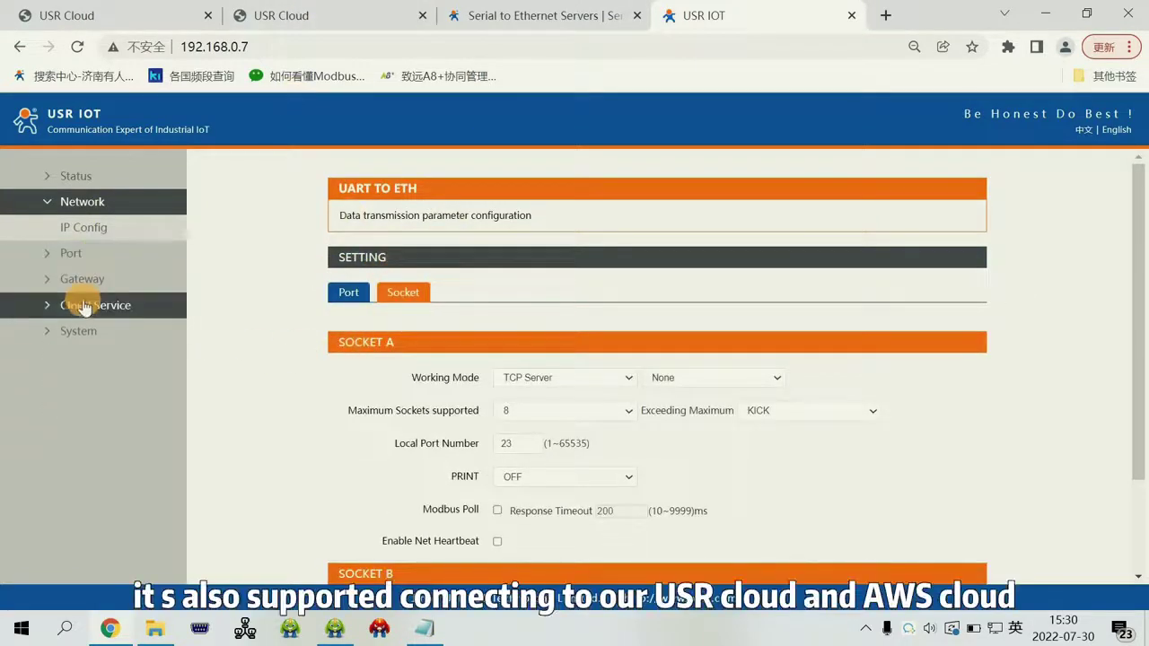
{"action": "left_click", "coordinate": [88, 305]}
{"action": "left_click", "coordinate": [83, 334]}
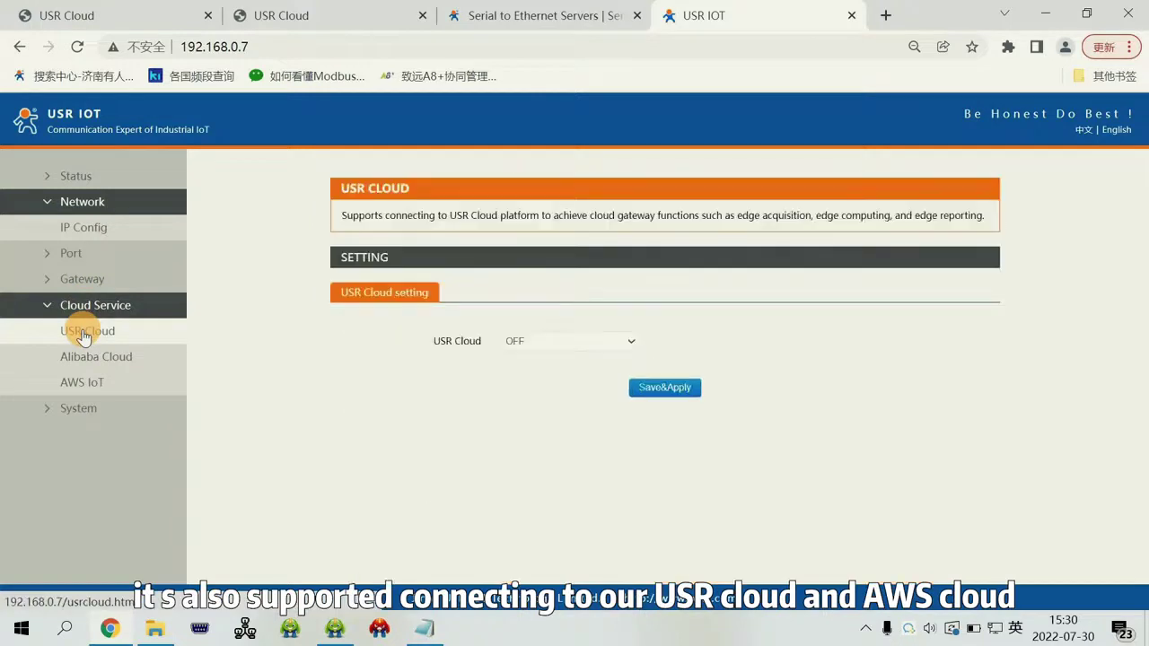
{"action": "left_click", "coordinate": [73, 384]}
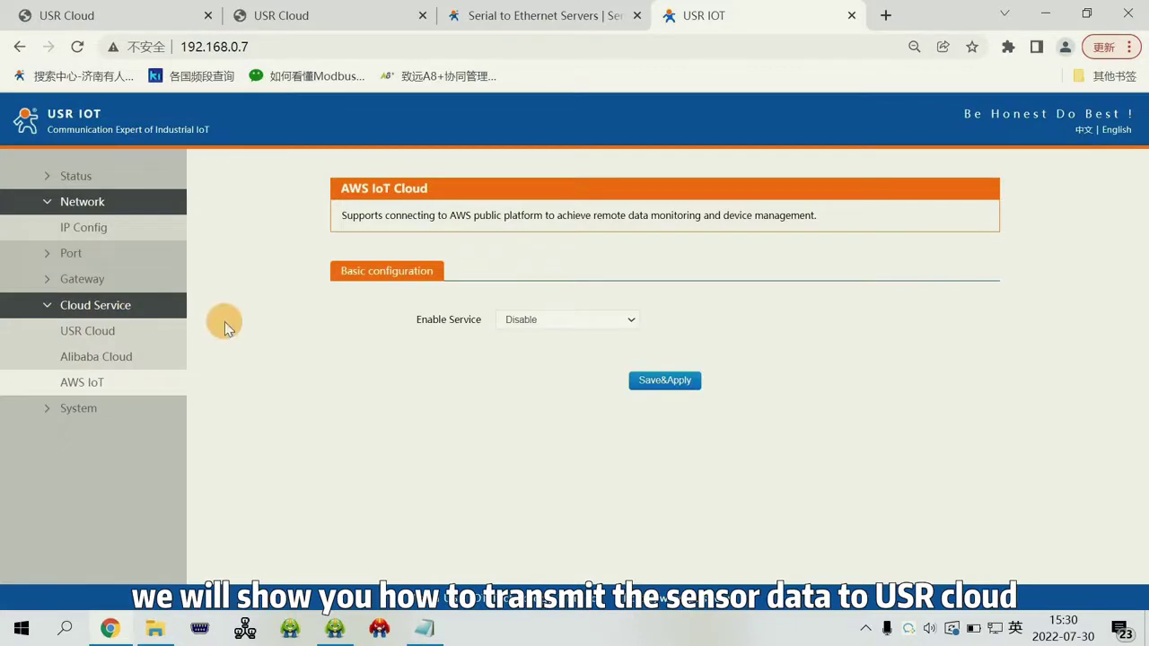
Step: Set the IP Config method to DHCP/AutoIP and save it without restarting
{"action": "left_click", "coordinate": [146, 308]}
{"action": "left_click", "coordinate": [81, 229]}
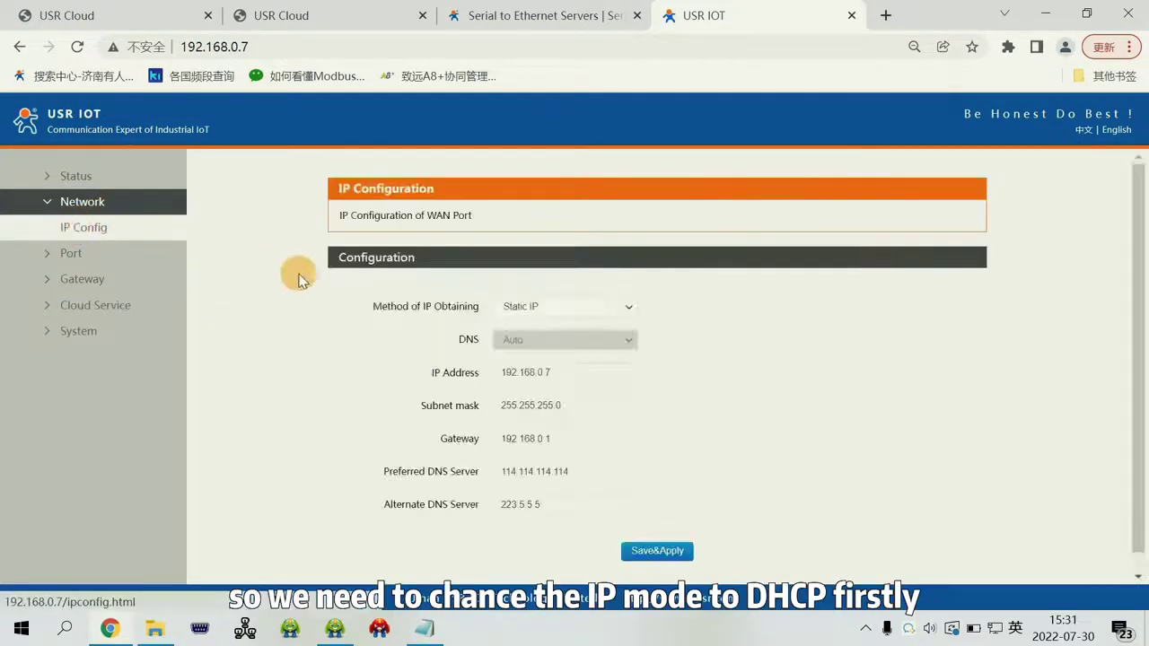
{"action": "left_click", "coordinate": [530, 323]}
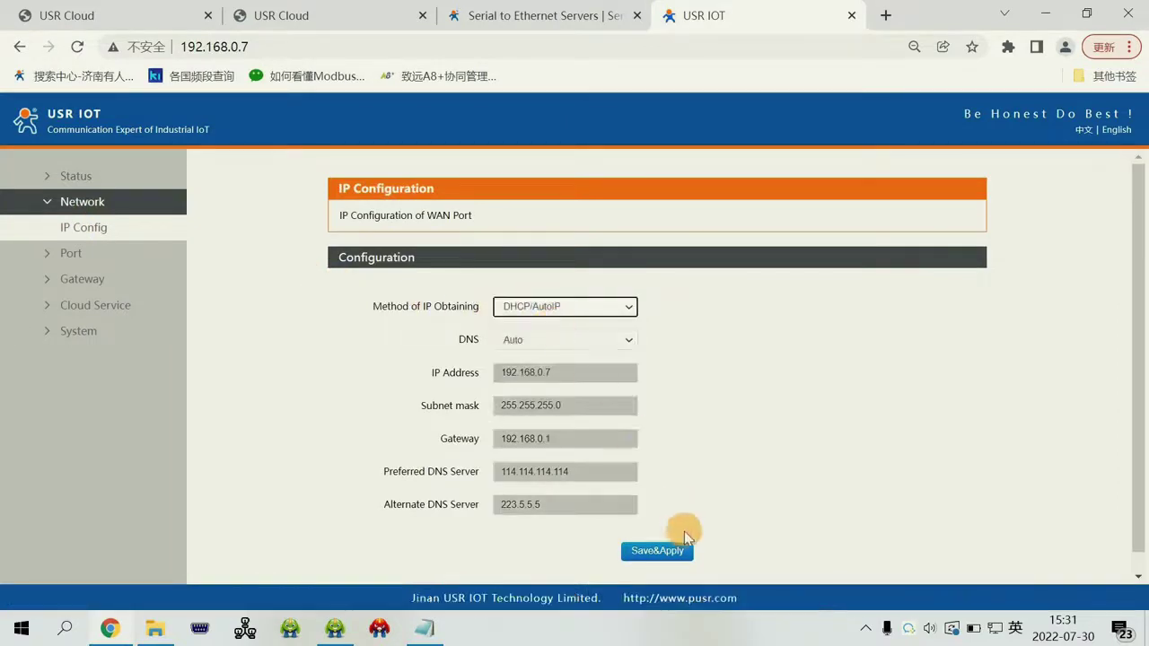
{"action": "left_click", "coordinate": [658, 552]}
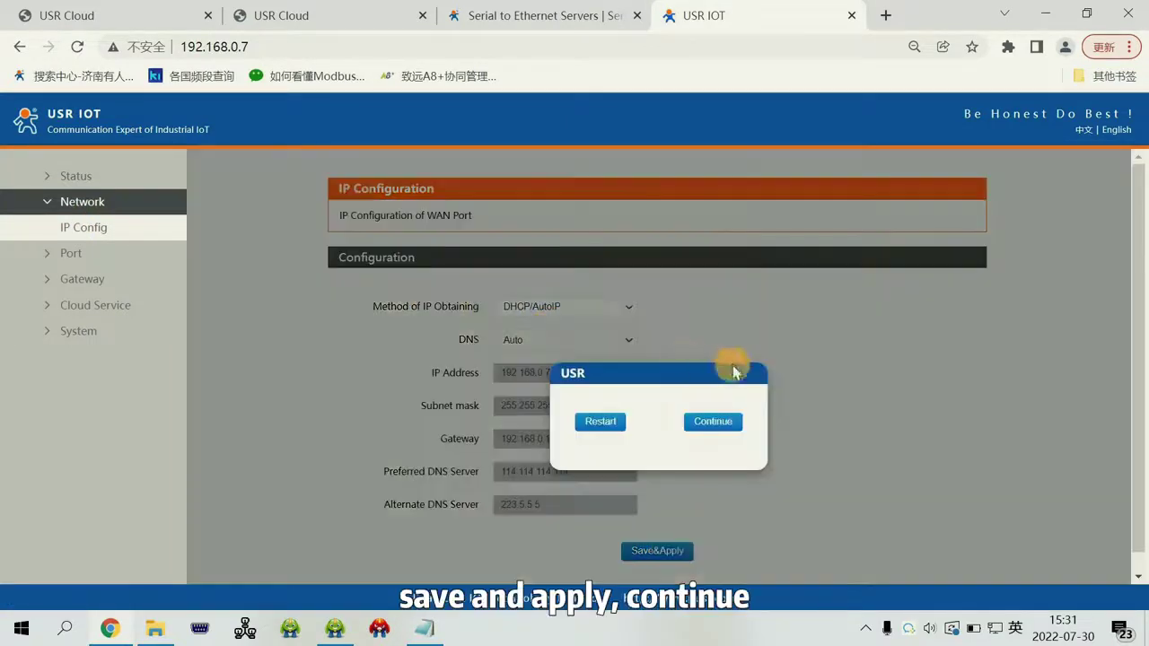
{"action": "left_click", "coordinate": [726, 427]}
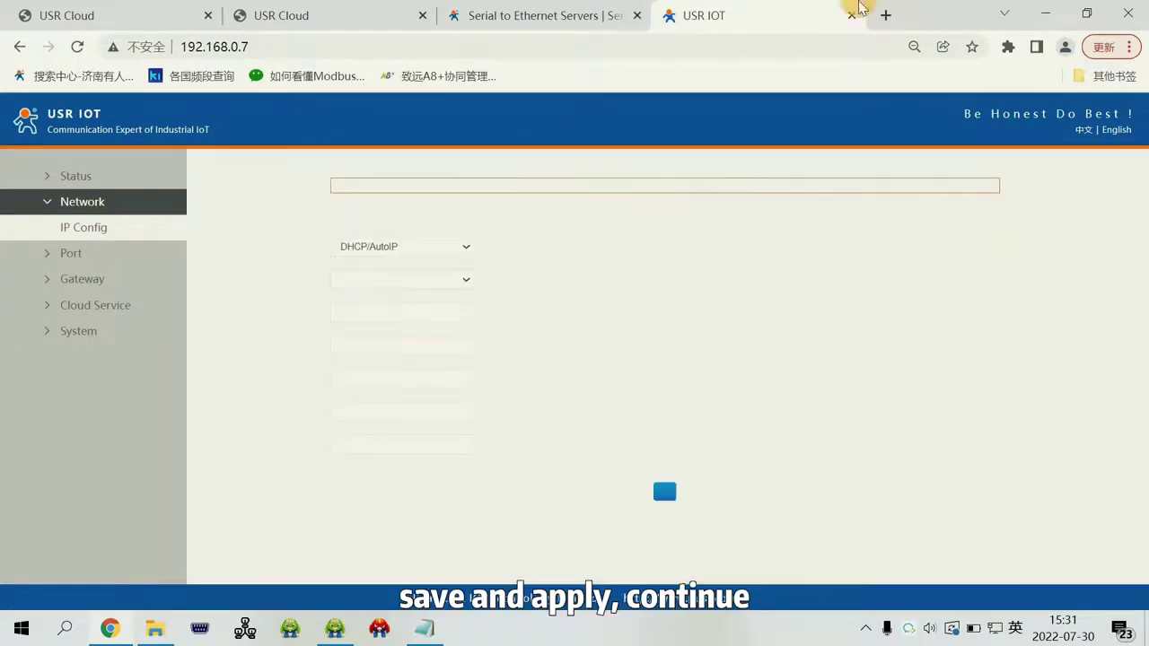
Step: Change Port1's baud rate from 115200 to 9600 and save without restarting
{"action": "left_click", "coordinate": [90, 259]}
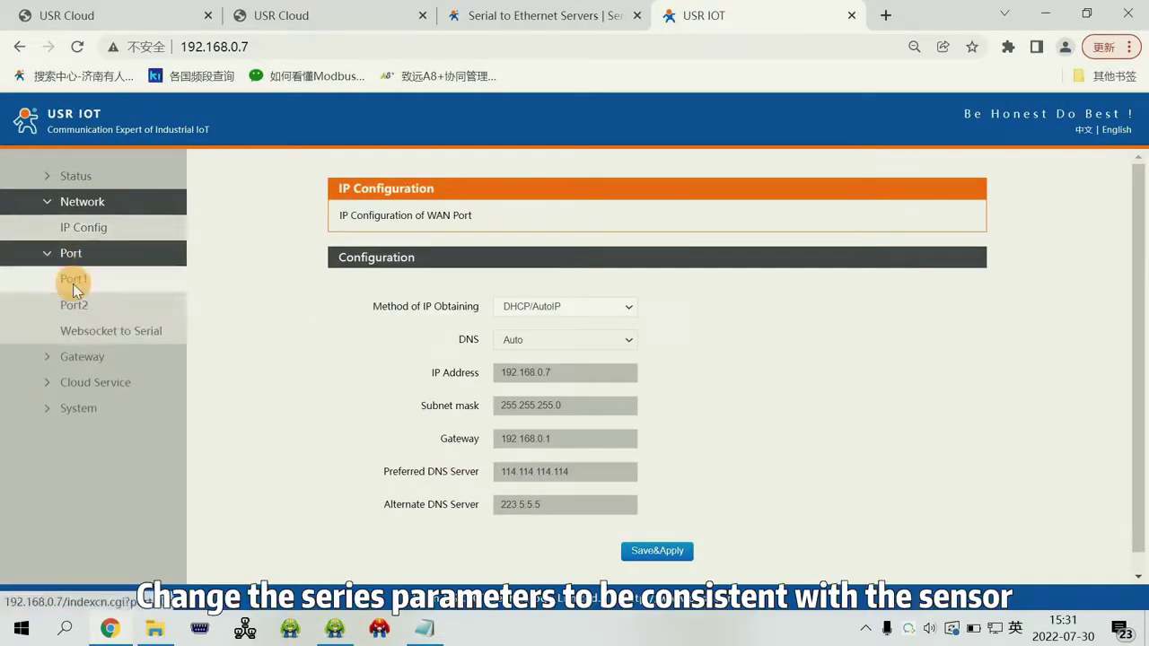
{"action": "left_click", "coordinate": [72, 281]}
{"action": "left_click_drag", "start_coordinate": [584, 344], "coordinate": [477, 352]}
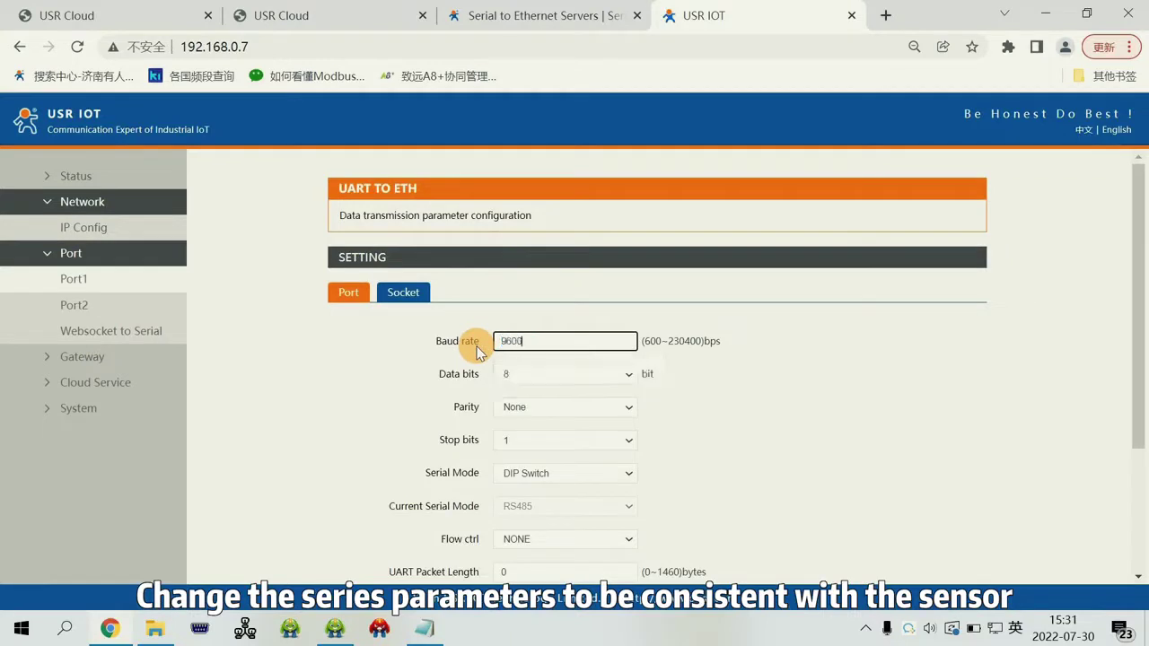
{"action": "scroll", "coordinate": [680, 351], "scroll_direction": "down", "scroll_amount": 3}
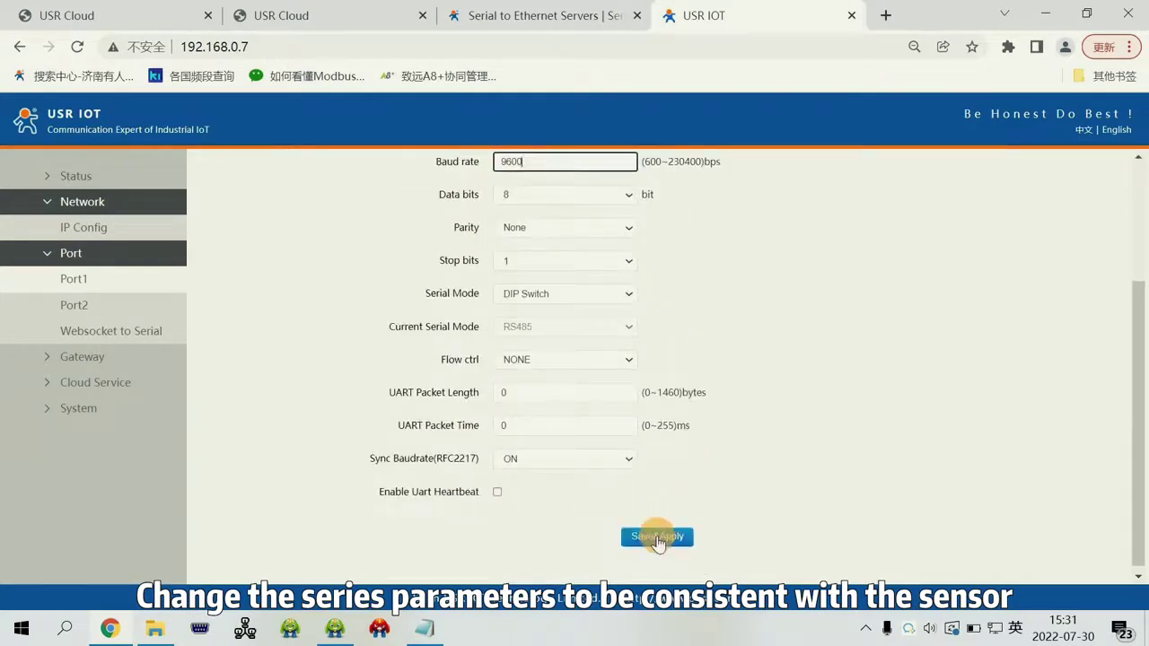
{"action": "left_click", "coordinate": [658, 537]}
{"action": "left_click", "coordinate": [711, 422]}
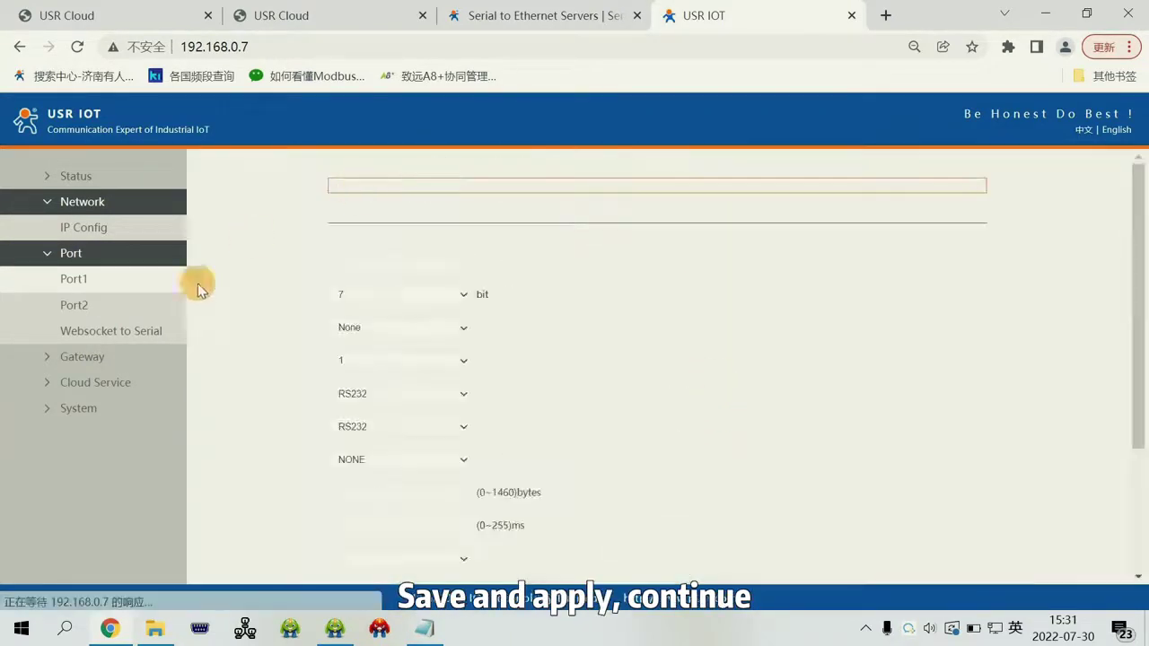
Step: Set USR Cloud to ON bound to Port 1, save, and restart the device
{"action": "left_click", "coordinate": [94, 385]}
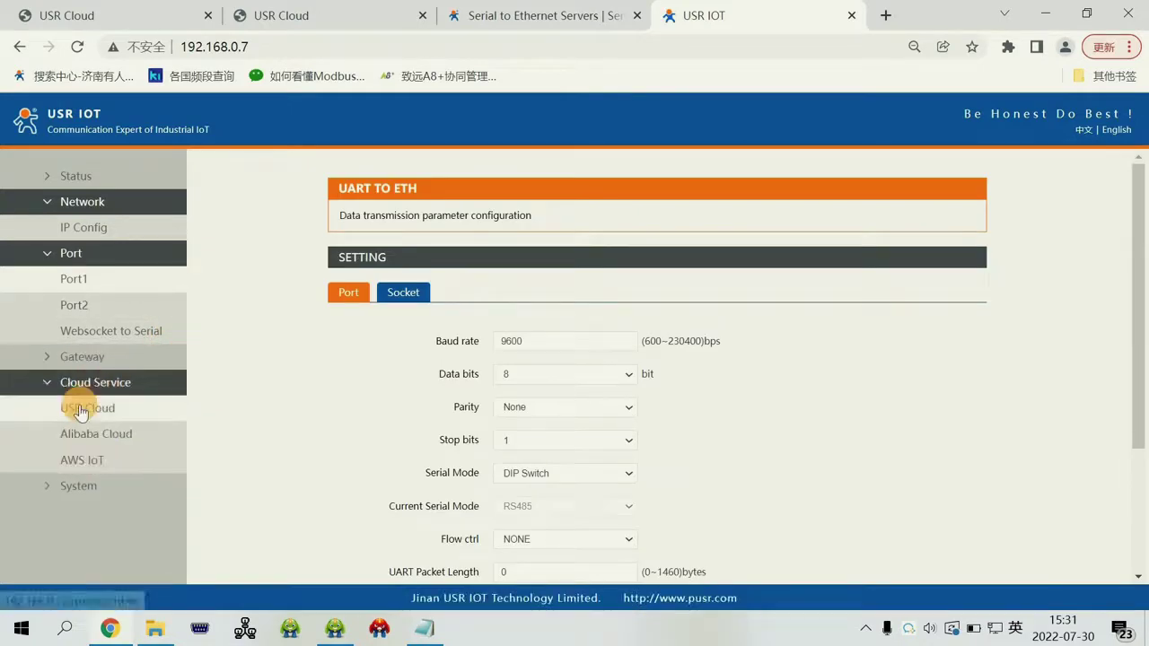
{"action": "left_click", "coordinate": [81, 407]}
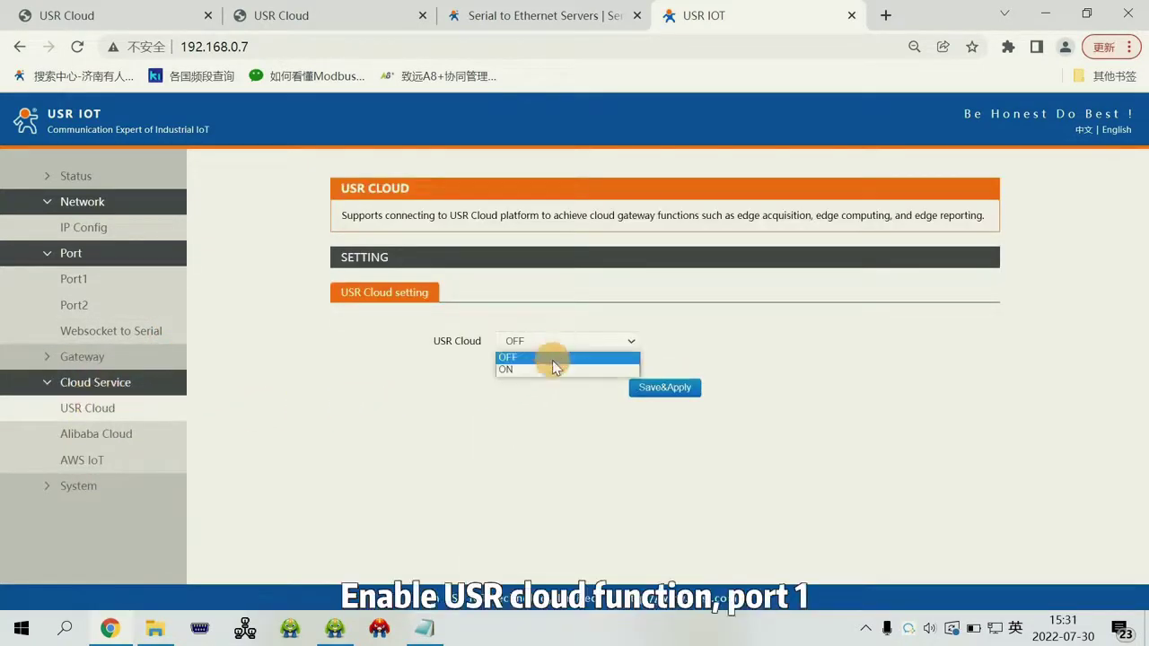
{"action": "left_click", "coordinate": [545, 370]}
{"action": "left_click", "coordinate": [501, 374]}
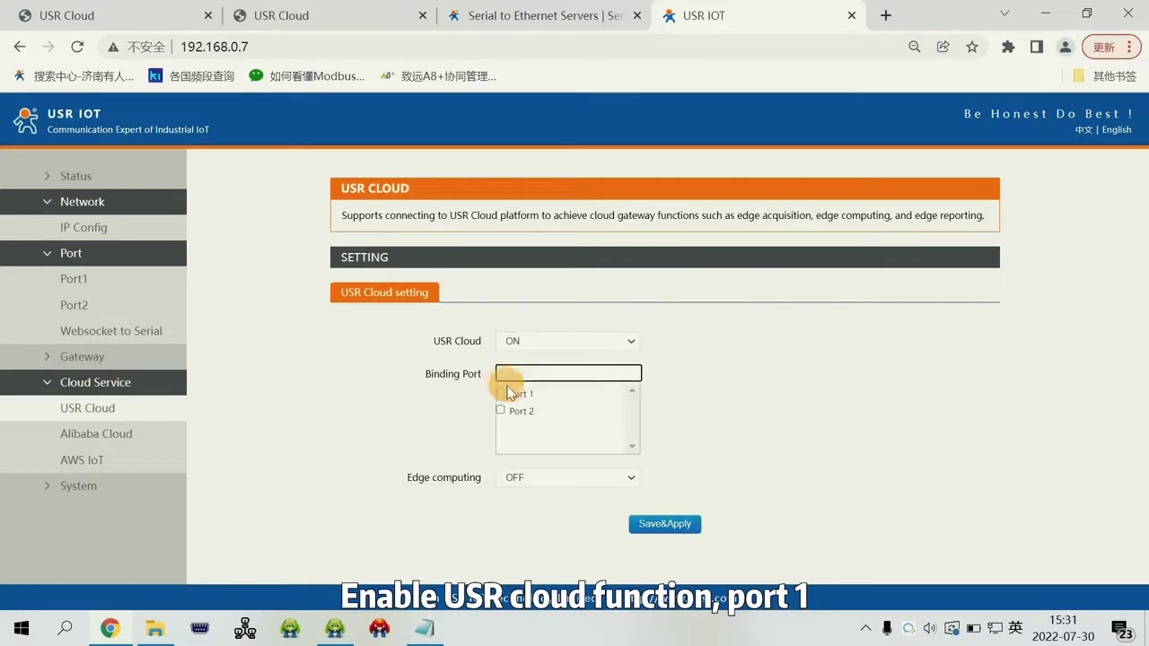
{"action": "left_click", "coordinate": [500, 393]}
{"action": "left_click", "coordinate": [680, 537]}
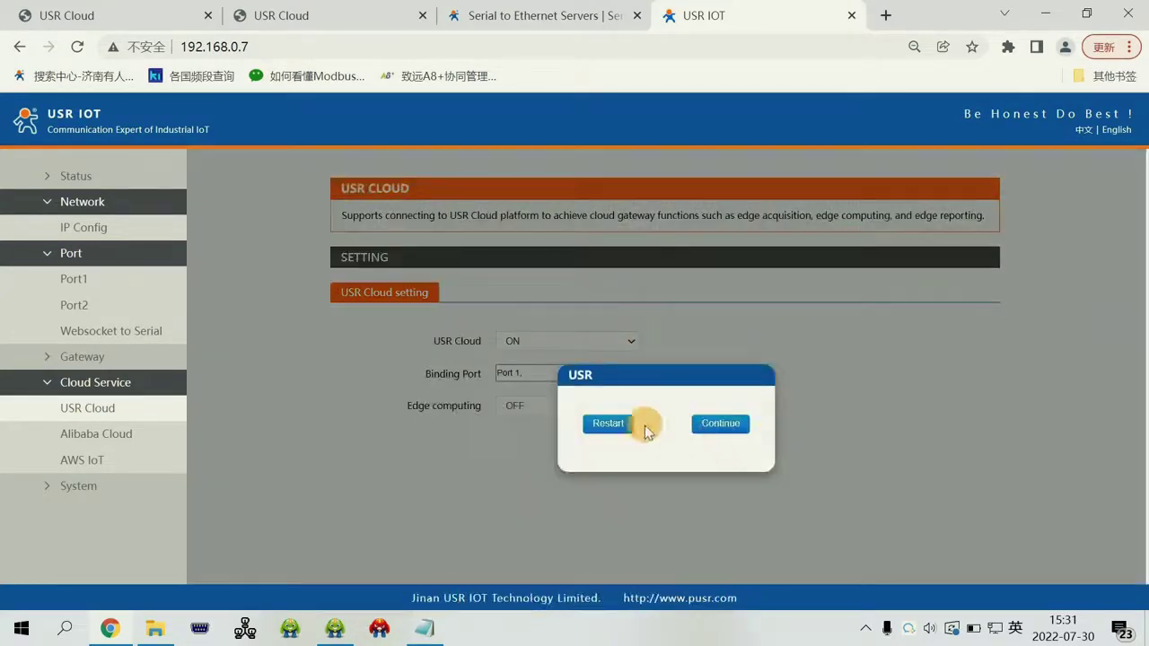
{"action": "left_click", "coordinate": [617, 425]}
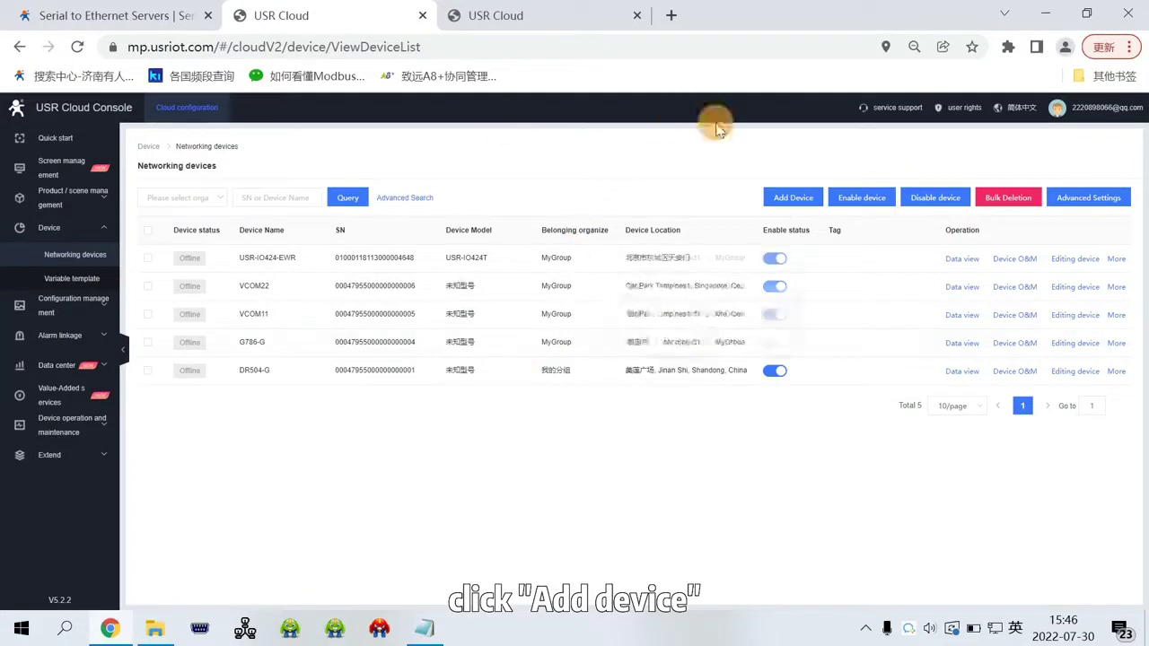
Step: Start adding a device named USR-N520 under the My project1 organization
{"action": "left_click", "coordinate": [793, 199]}
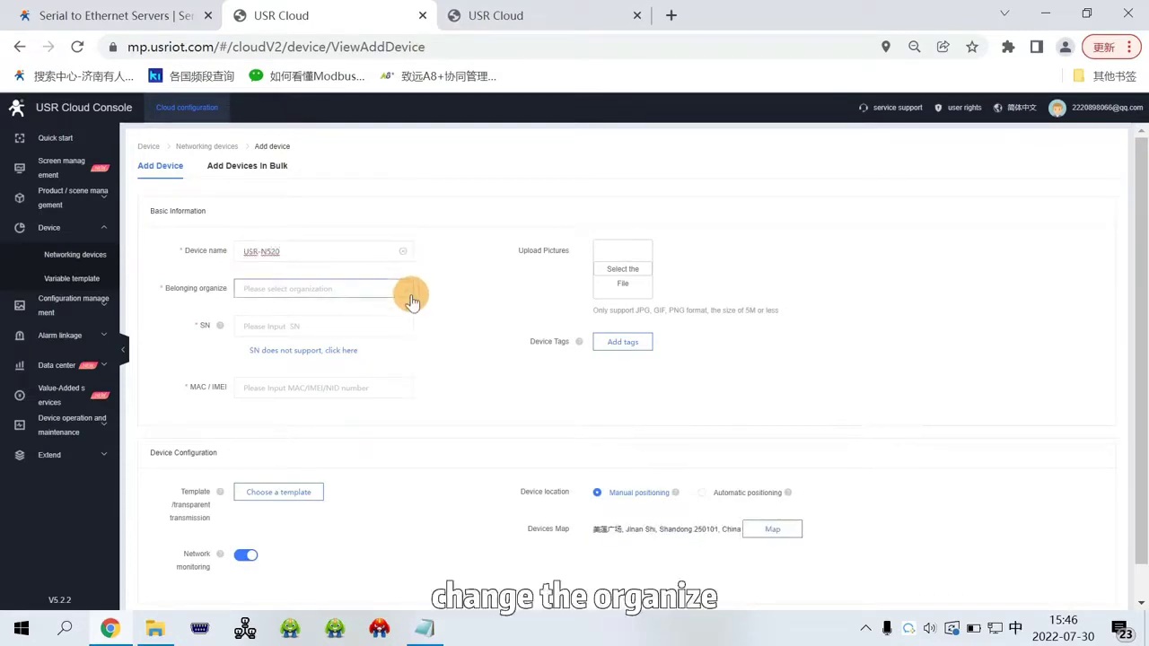
{"action": "left_click", "coordinate": [408, 294]}
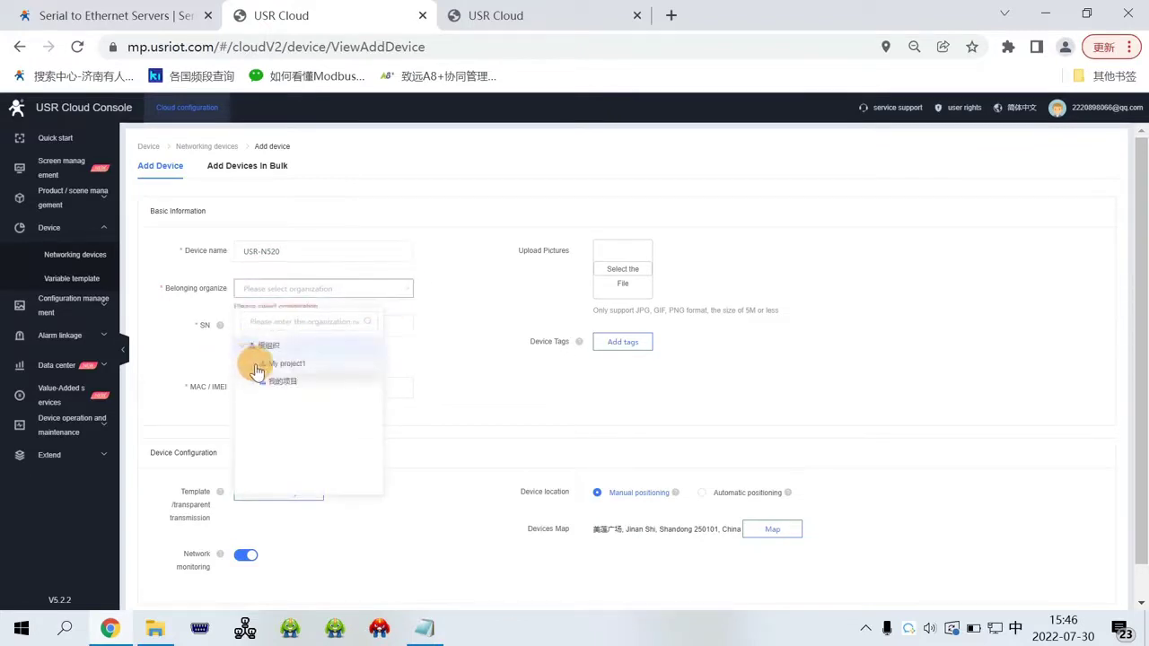
{"action": "left_click", "coordinate": [292, 363]}
{"action": "left_click", "coordinate": [295, 325]}
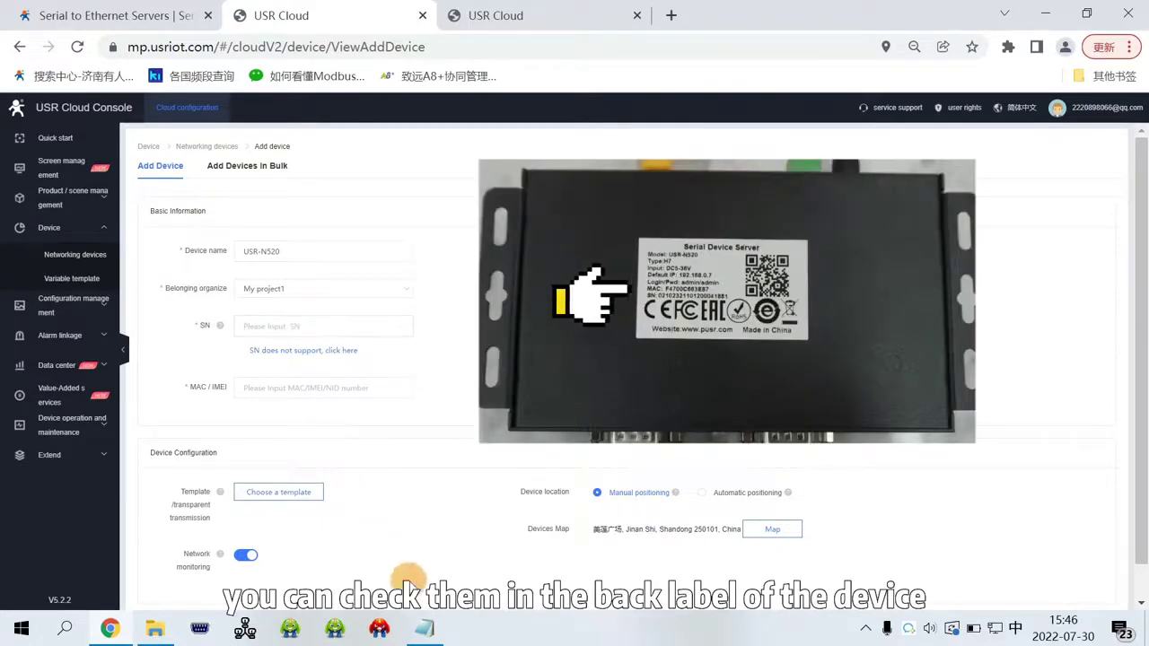
Step: Copy the SN from Notepad and paste it into the form's SN field
{"action": "left_click", "coordinate": [184, 79]}
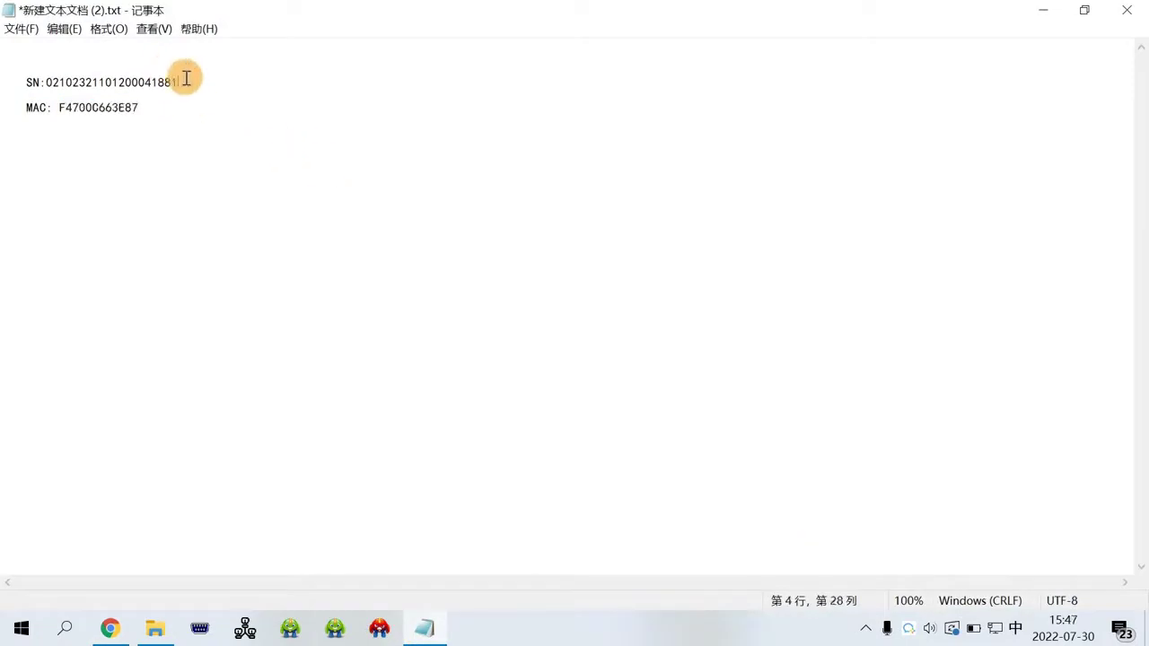
{"action": "left_click_drag", "start_coordinate": [186, 79], "coordinate": [48, 83]}
{"action": "key", "text": "ctrl+c"}
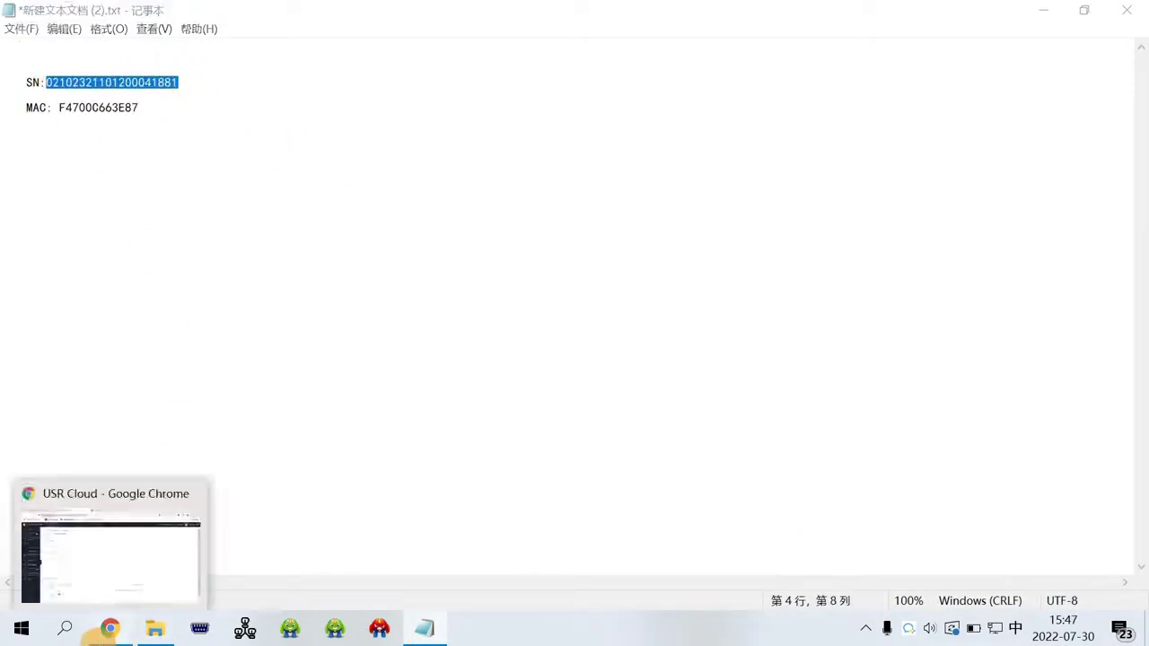
{"action": "left_click", "coordinate": [110, 628]}
{"action": "key", "text": "ctrl+v"}
Step: Copy the MAC address from Notepad for the MAC/IMEI field
{"action": "left_click", "coordinate": [423, 628]}
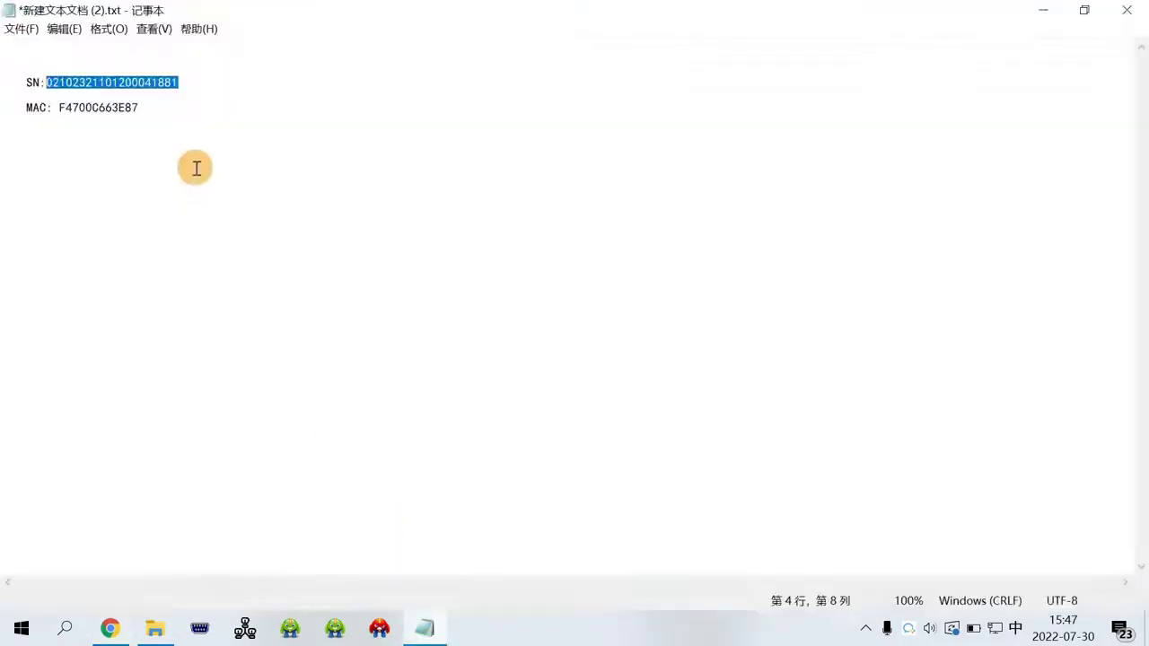
{"action": "left_click", "coordinate": [169, 104]}
{"action": "left_click_drag", "start_coordinate": [170, 104], "coordinate": [66, 110]}
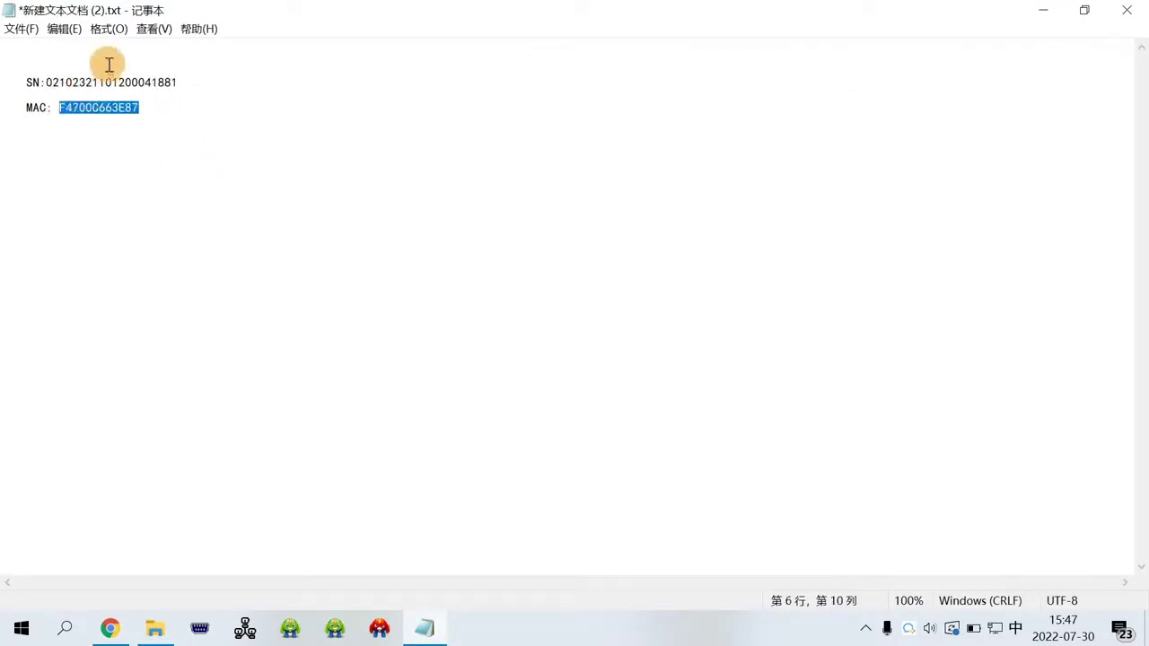
{"action": "left_click", "coordinate": [109, 629]}
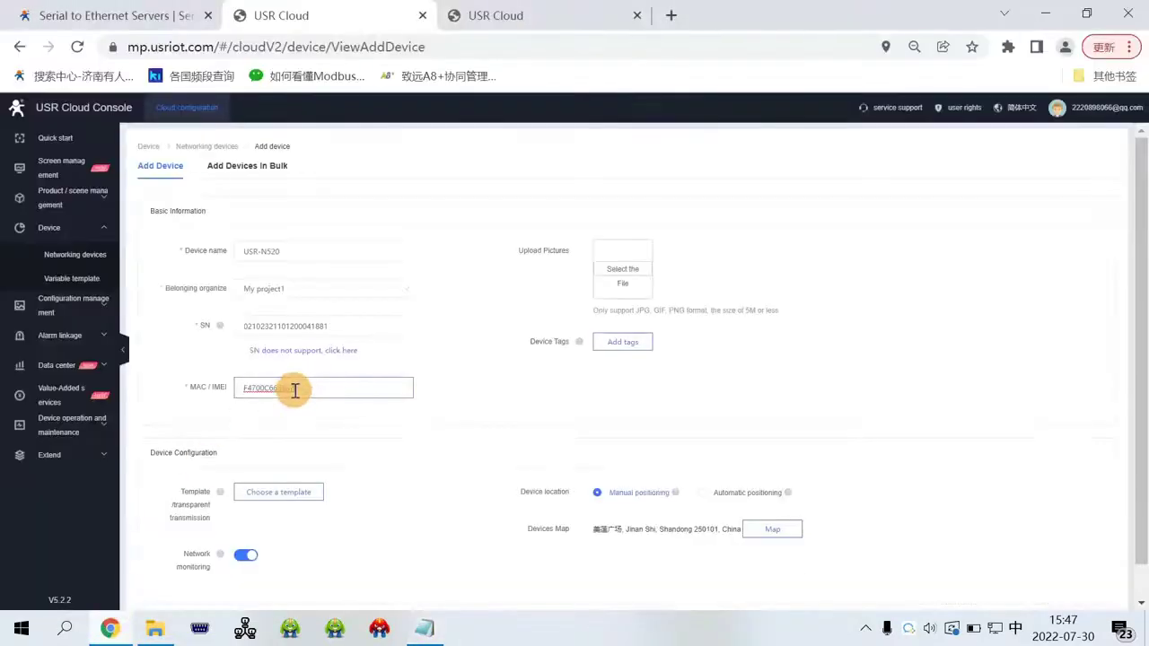
Step: Create a new template named SENSOR using Modbus / PLC / DL > Modbus RTU
{"action": "scroll", "coordinate": [295, 390], "scroll_direction": "down", "scroll_amount": 1}
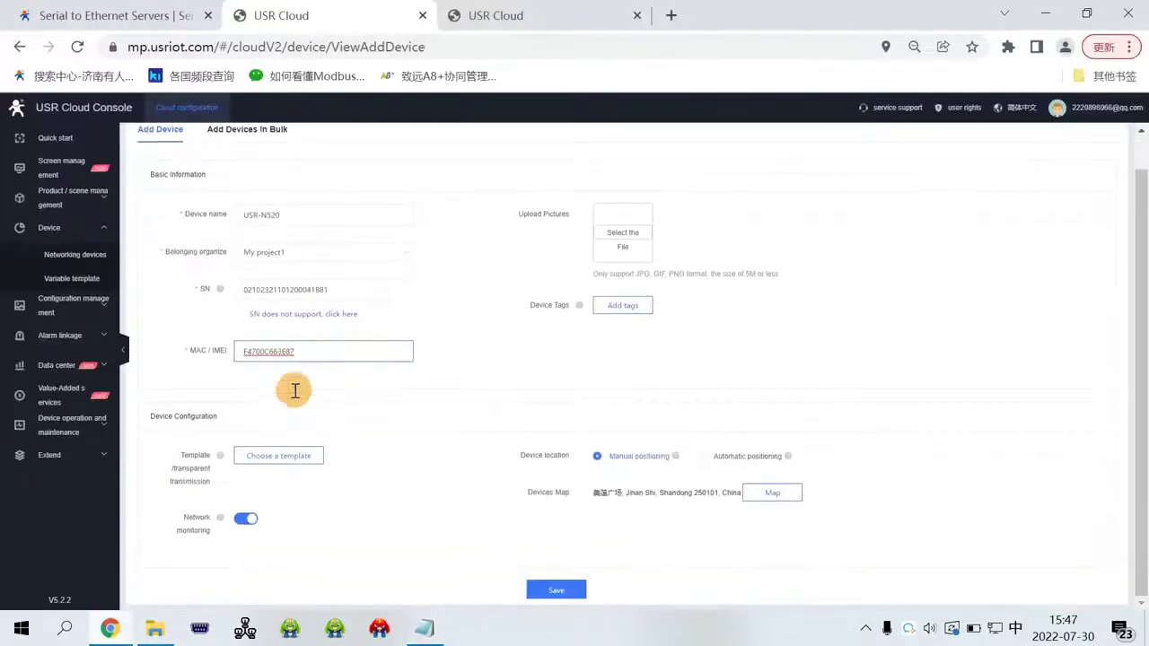
{"action": "left_click", "coordinate": [268, 459]}
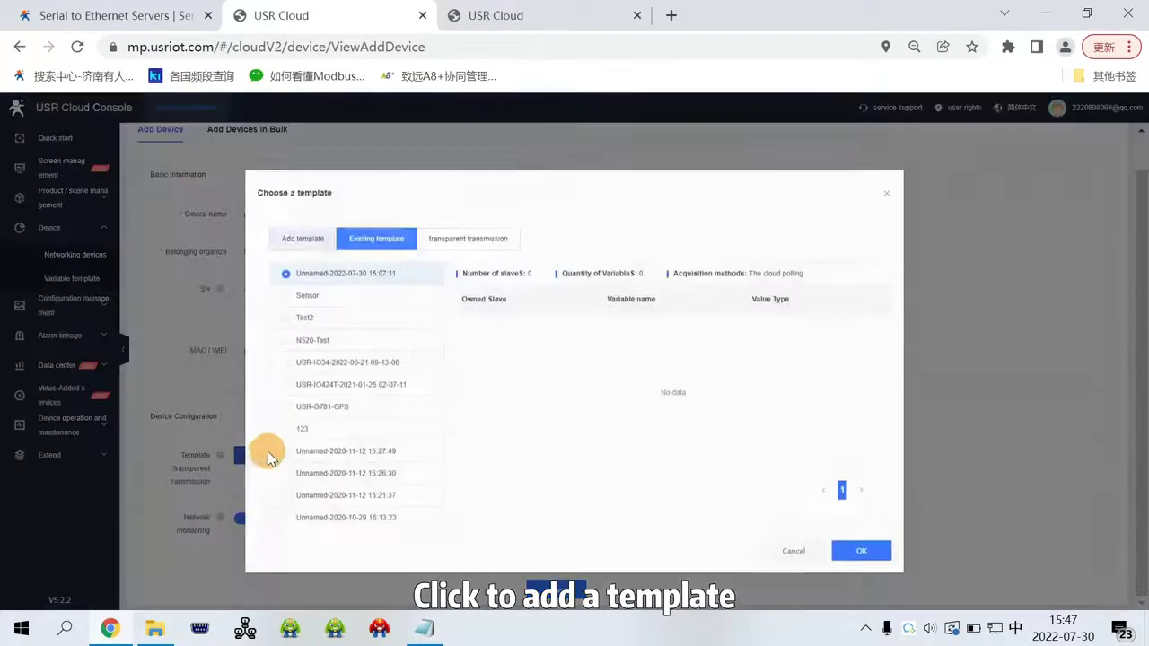
{"action": "left_click", "coordinate": [303, 240]}
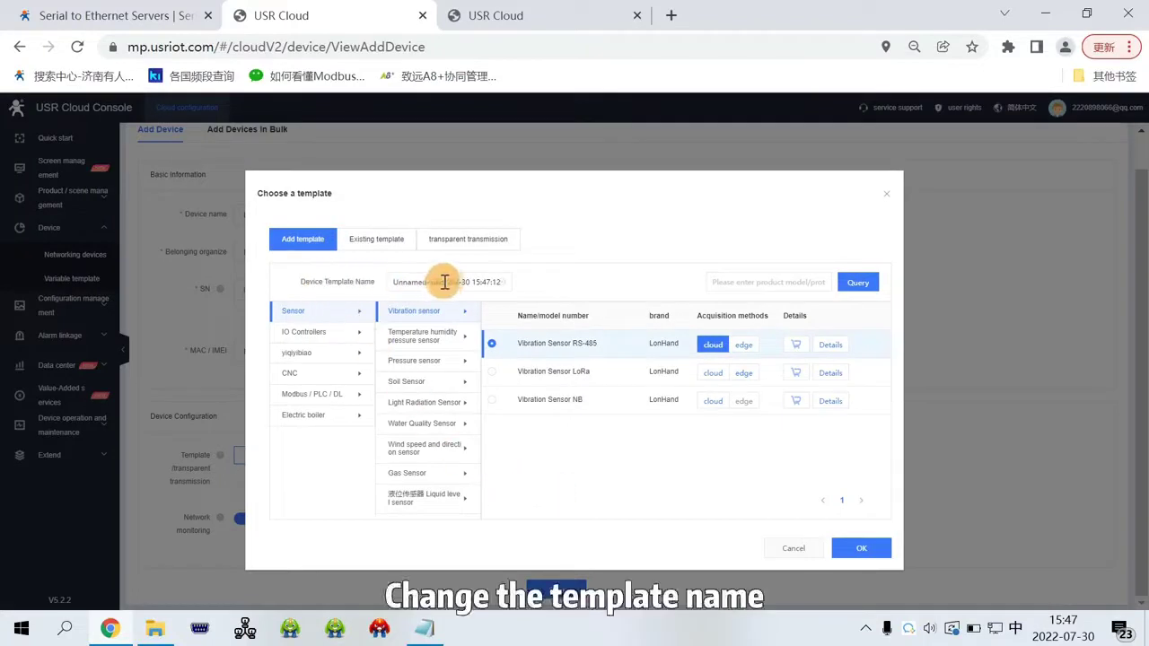
{"action": "left_click", "coordinate": [503, 283]}
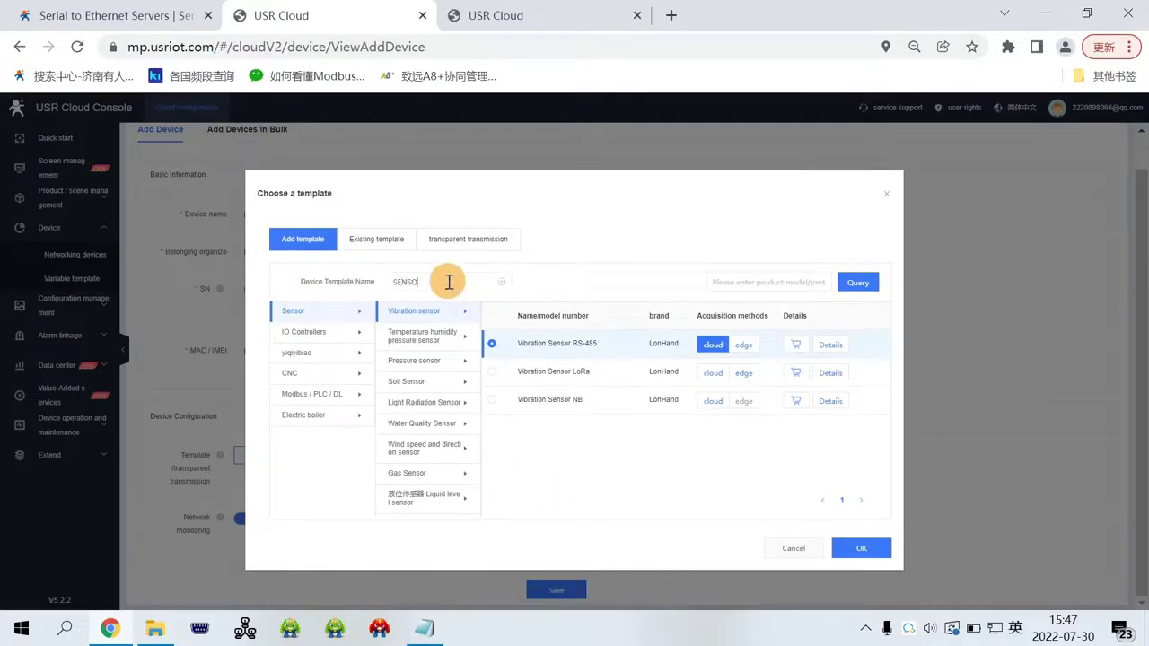
{"action": "left_click", "coordinate": [319, 402]}
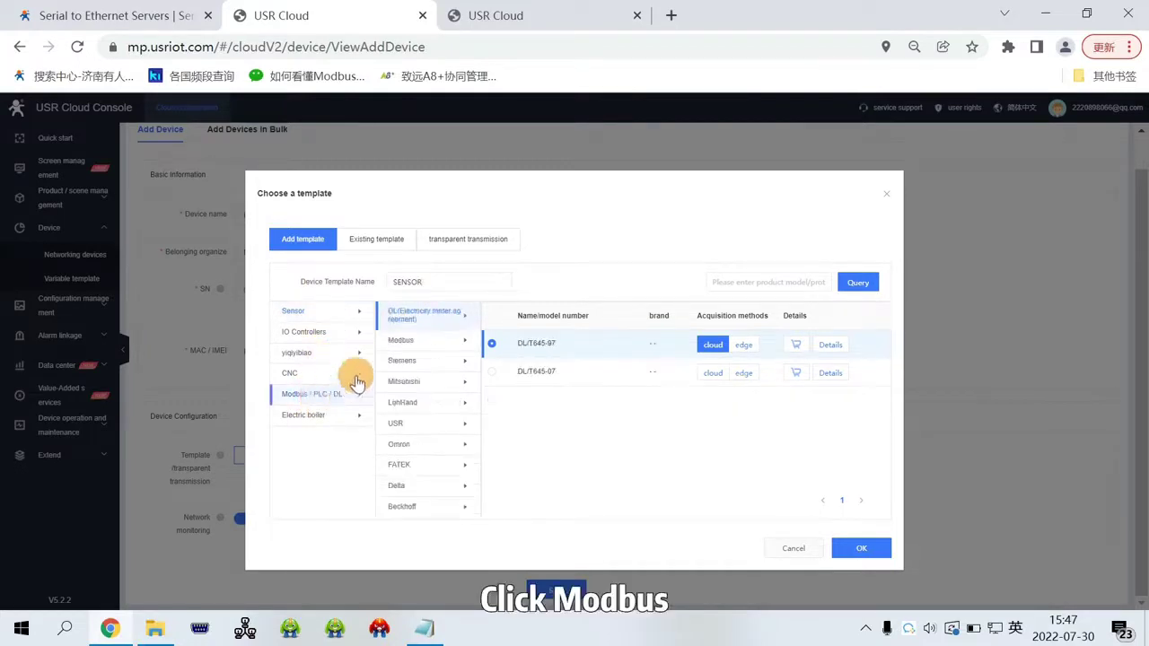
{"action": "left_click", "coordinate": [433, 339]}
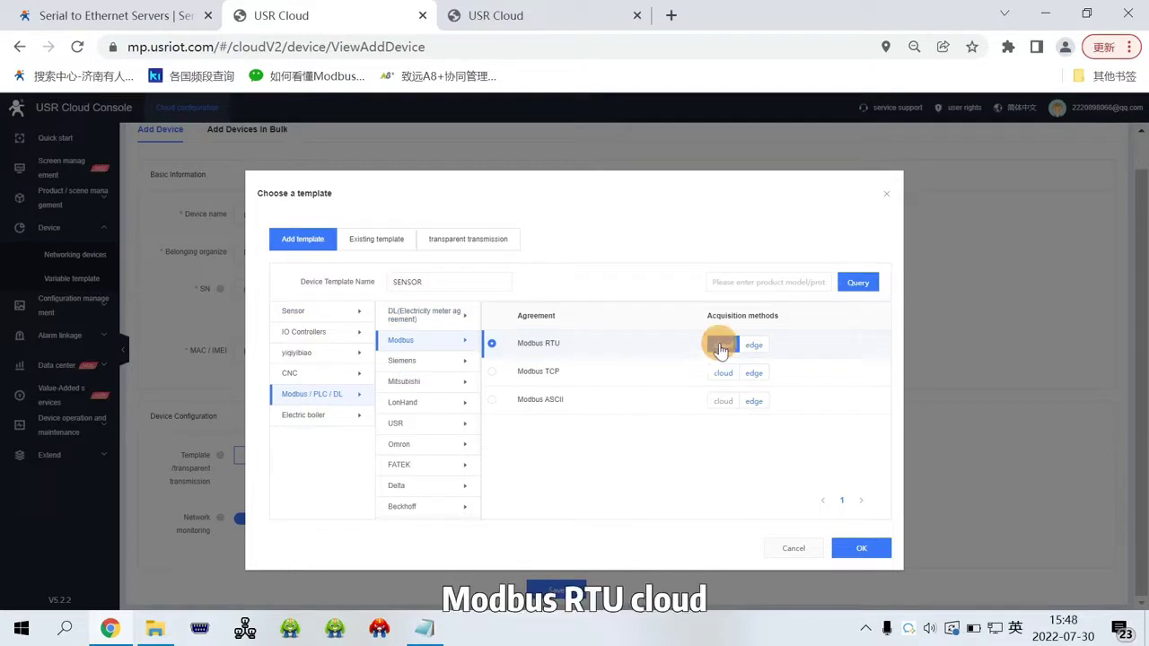
{"action": "left_click", "coordinate": [862, 549]}
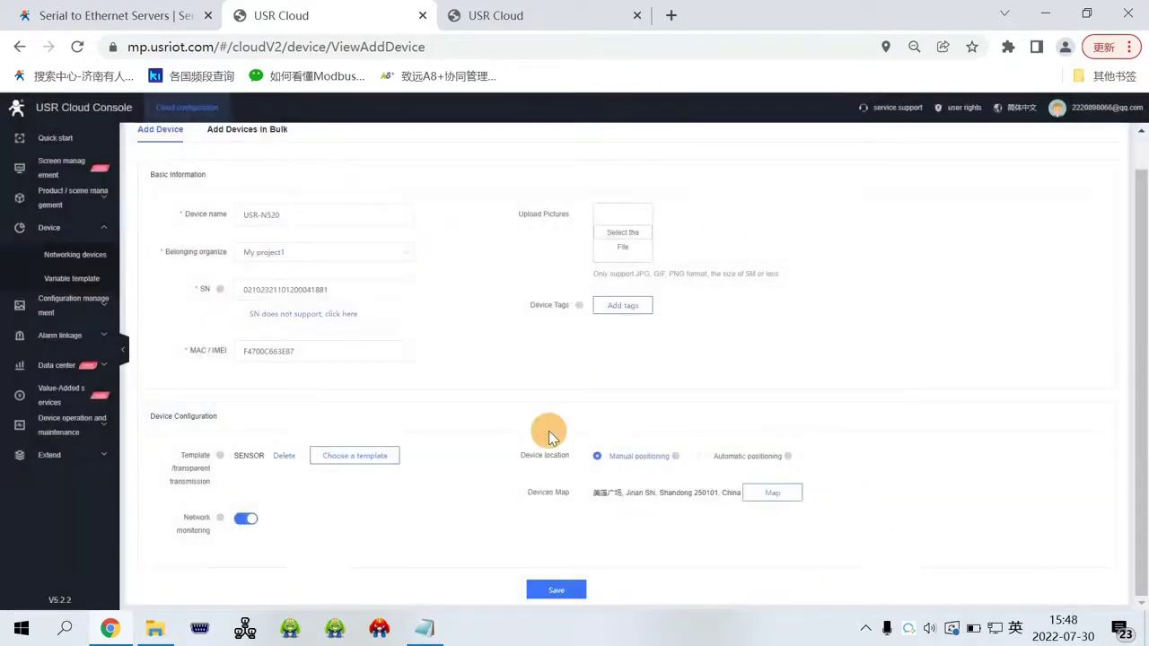
Step: Save the USR-N520 device and give its ModbusRTU slave slave number 3
{"action": "left_click", "coordinate": [560, 594]}
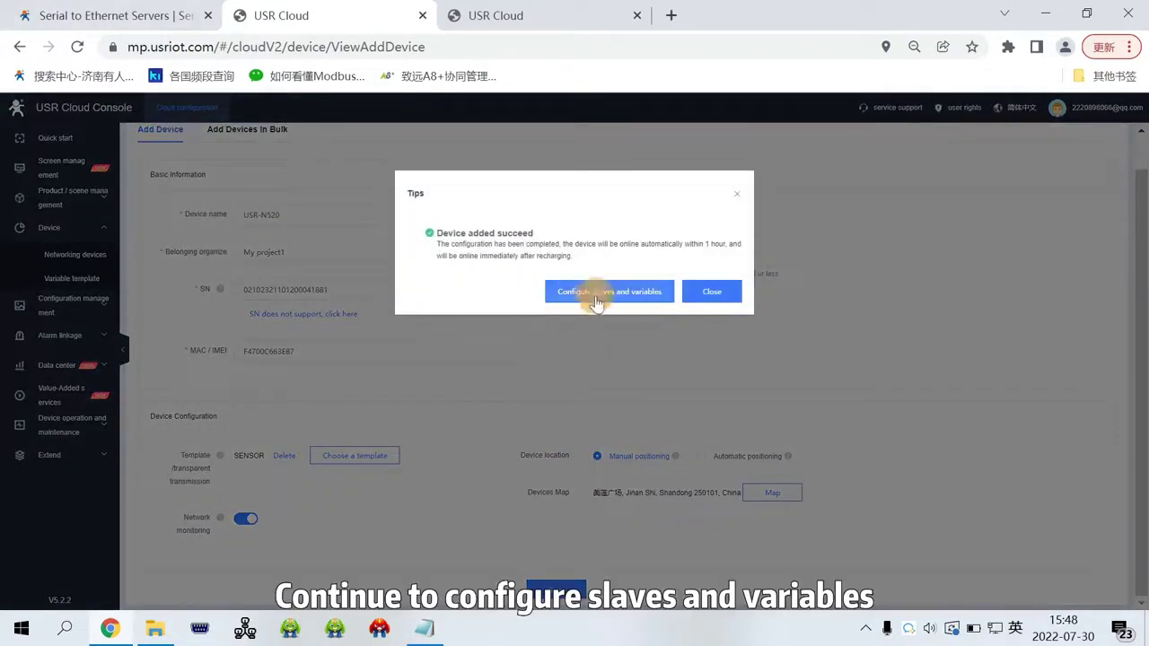
{"action": "left_click", "coordinate": [601, 294]}
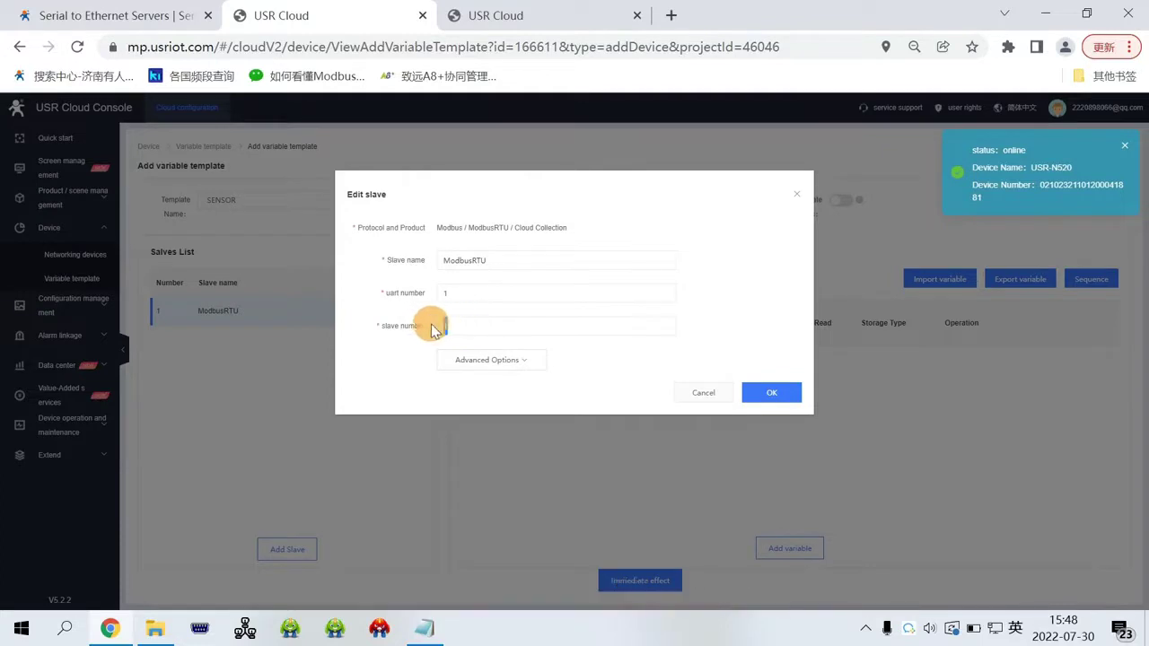
{"action": "type", "text": "3"}
{"action": "left_click", "coordinate": [781, 399]}
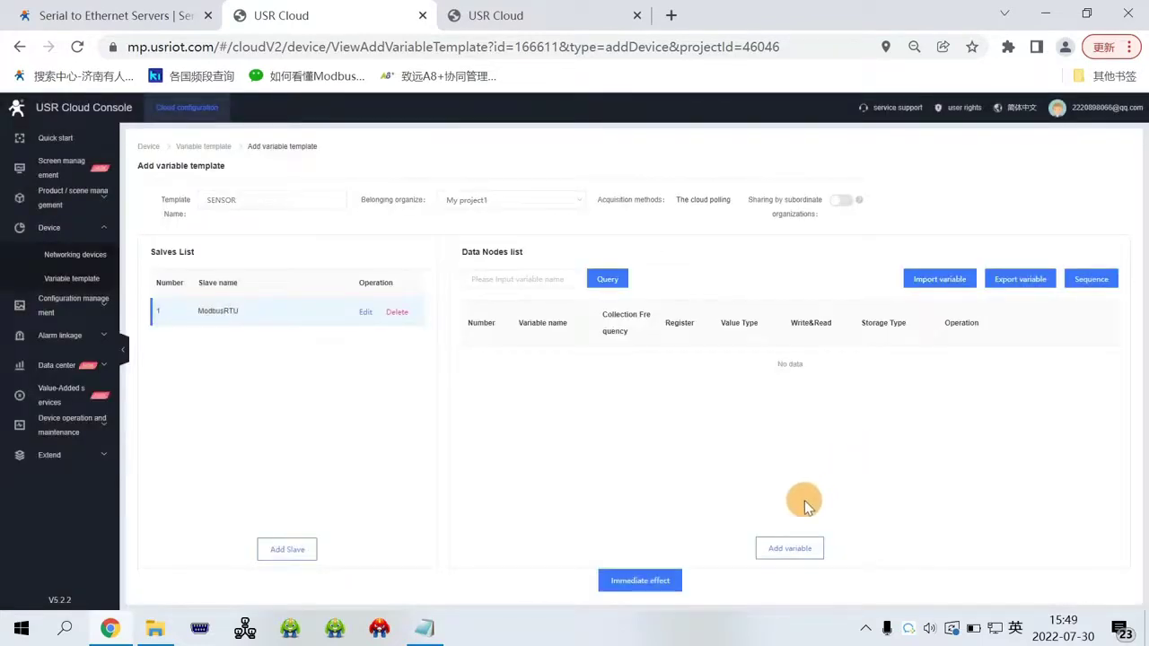
Step: Add a Temperature variable: register 4/33, 16-bit signed, unit ℃, All Storage enabled
{"action": "left_click", "coordinate": [784, 551]}
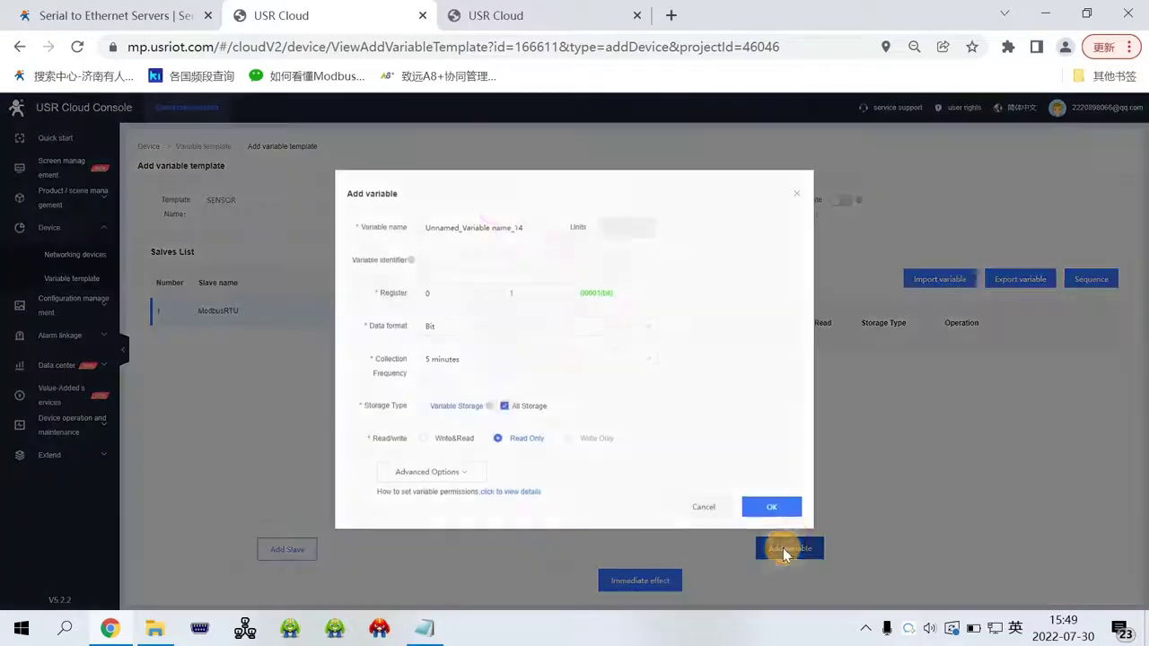
{"action": "left_click", "coordinate": [479, 231]}
{"action": "type", "text": "Temperature"}
{"action": "left_click", "coordinate": [456, 293]}
{"action": "left_click", "coordinate": [359, 439]}
{"action": "type", "text": "33"}
{"action": "left_click", "coordinate": [536, 326]}
{"action": "left_click", "coordinate": [467, 377]}
{"action": "left_click", "coordinate": [536, 359]}
{"action": "left_click", "coordinate": [525, 439]}
{"action": "left_click", "coordinate": [460, 505]}
{"action": "left_click", "coordinate": [619, 198]}
{"action": "type", "text": "℃"}
{"action": "left_click", "coordinate": [762, 589]}
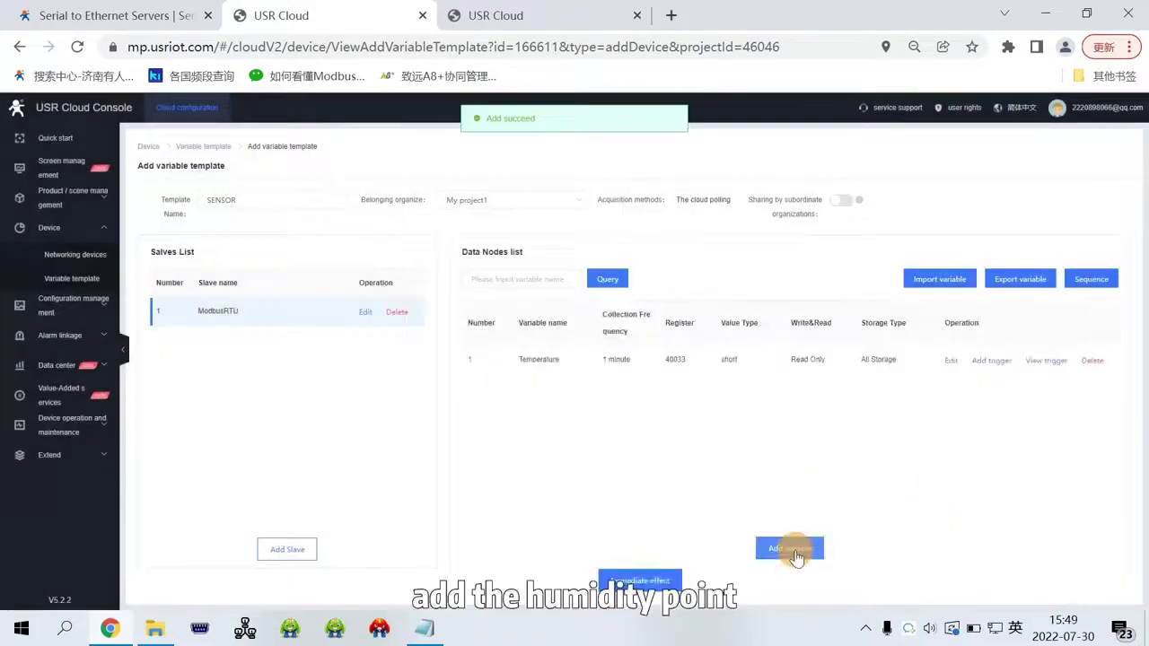
{"action": "left_click", "coordinate": [790, 549]}
Step: Add a Humidity variable: register 4/34, 16-bit unsigned, %RH, then return to the device list
{"action": "triple_click", "coordinate": [520, 204]}
{"action": "type", "text": "Humidity"}
{"action": "left_click", "coordinate": [531, 265]}
{"action": "type", "text": "34"}
{"action": "left_click", "coordinate": [602, 298]}
{"action": "left_click", "coordinate": [449, 355]}
{"action": "left_click", "coordinate": [498, 411]}
{"action": "left_click", "coordinate": [764, 591]}
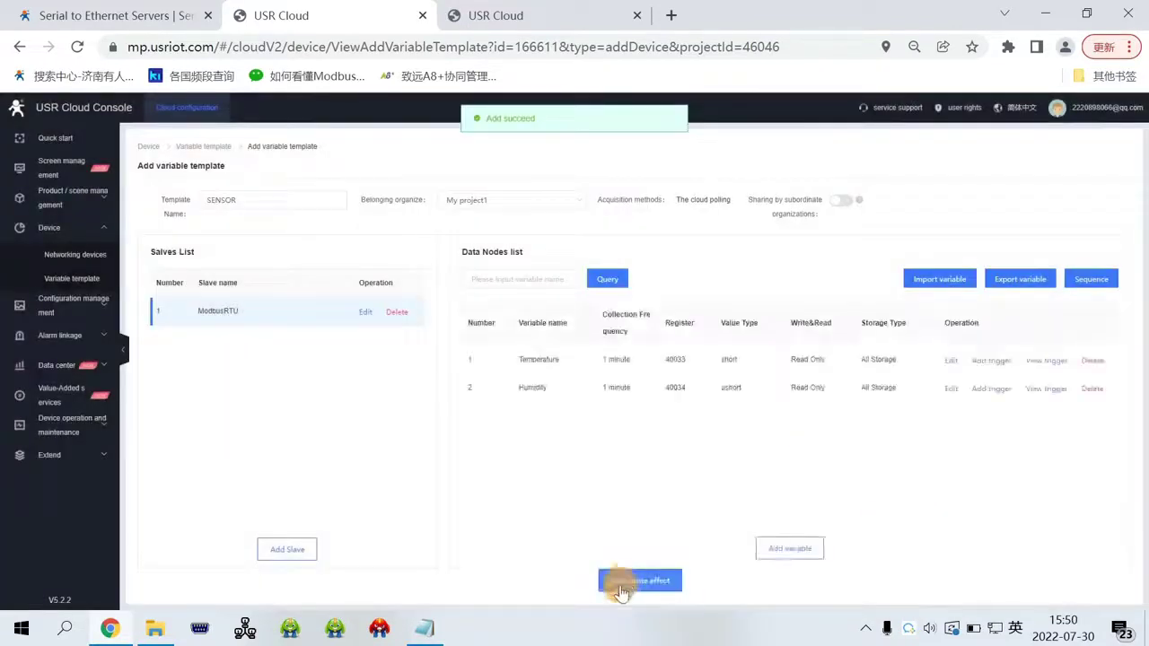
{"action": "left_click", "coordinate": [628, 580]}
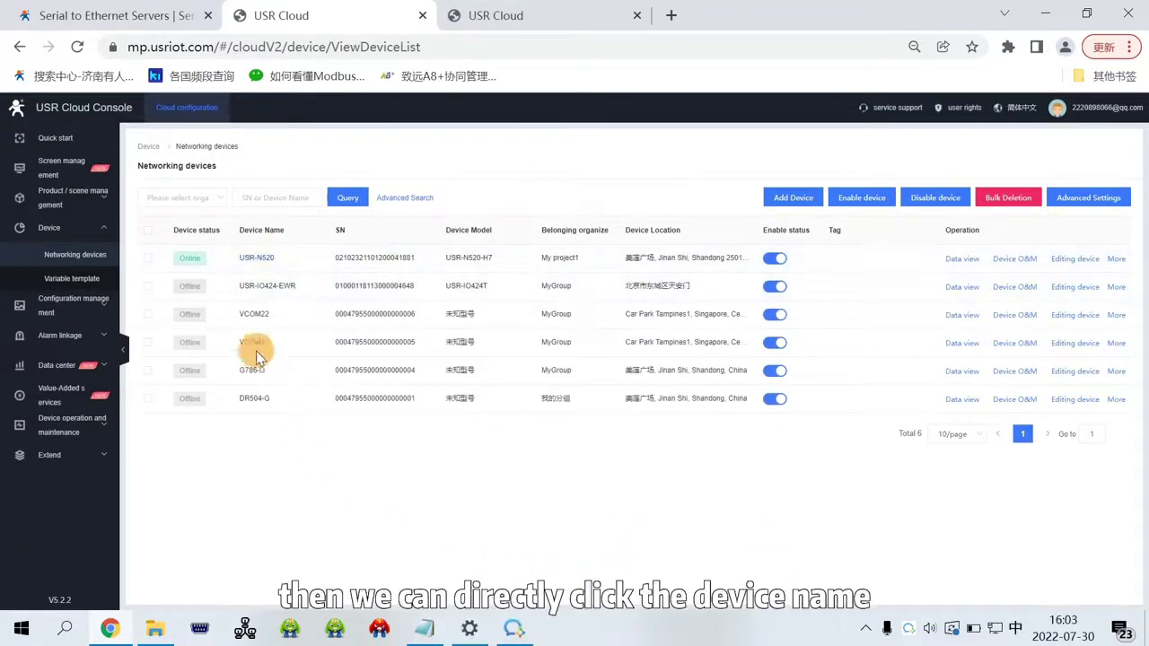
Step: View USR-N520's live temperature and humidity in Data view, then open Variable template
{"action": "left_click", "coordinate": [259, 260]}
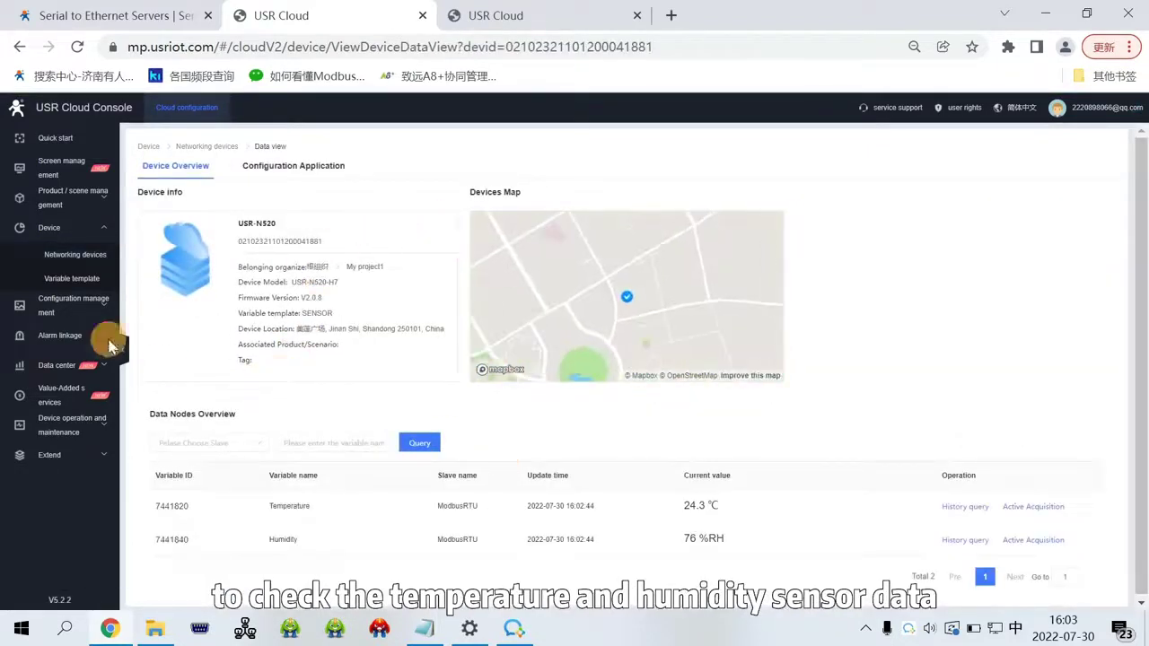
{"action": "left_click", "coordinate": [80, 282]}
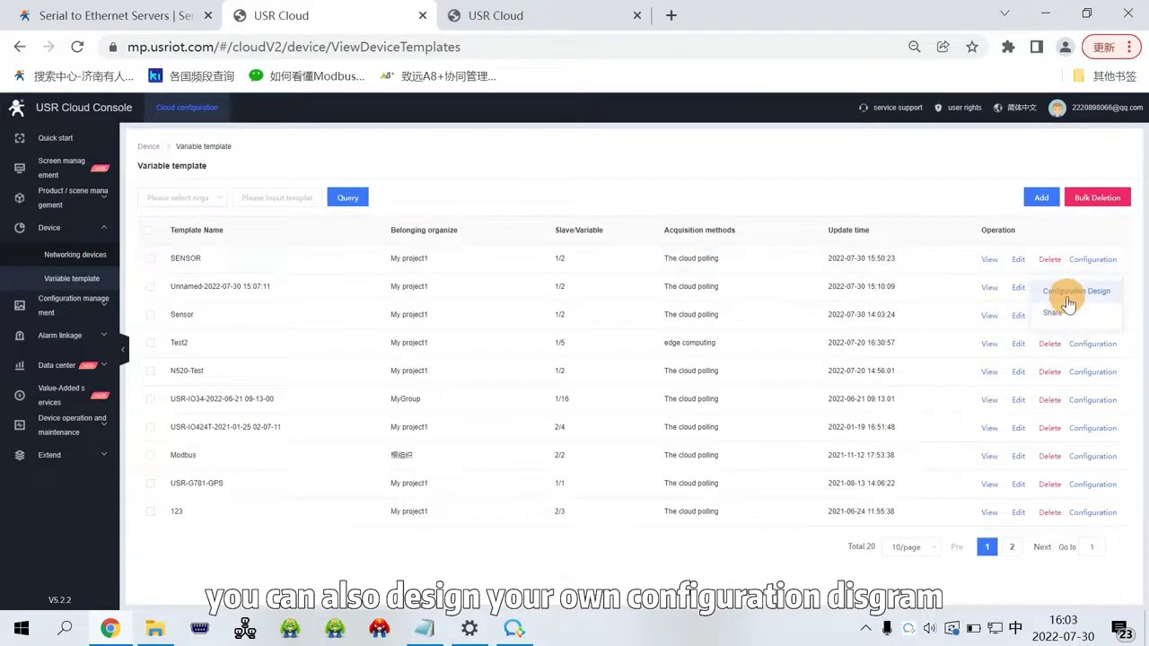
Step: Open Monitor screen under Screen management and show the greenhouse Device Configuration full-screen with live readings
{"action": "left_click", "coordinate": [67, 167]}
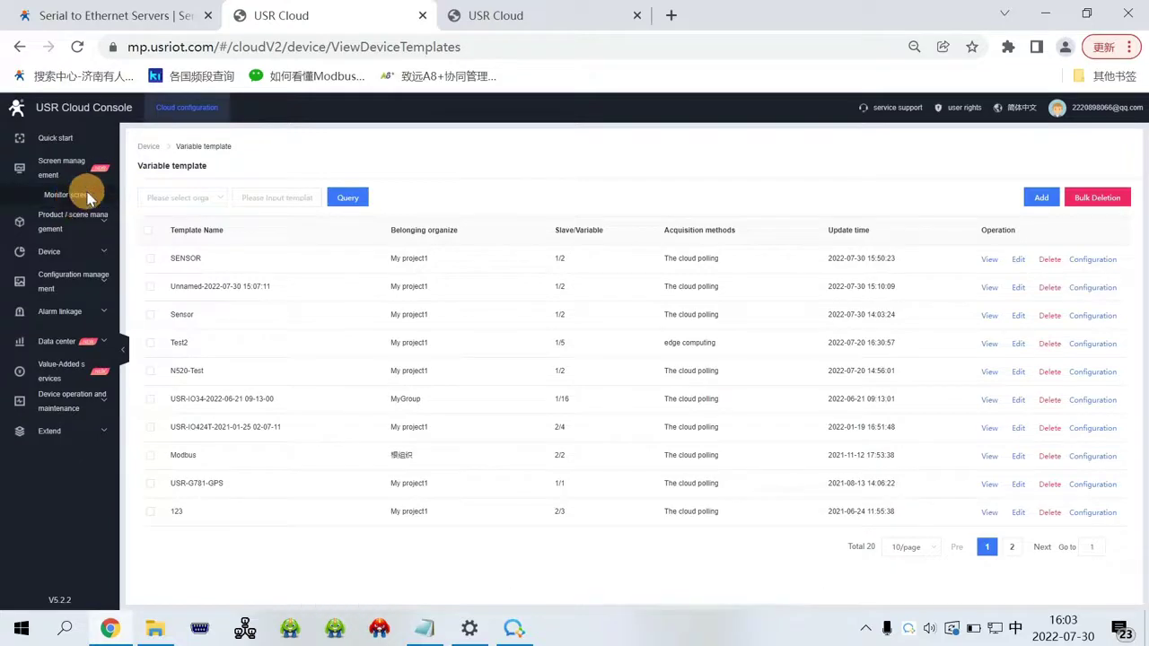
{"action": "left_click", "coordinate": [72, 201]}
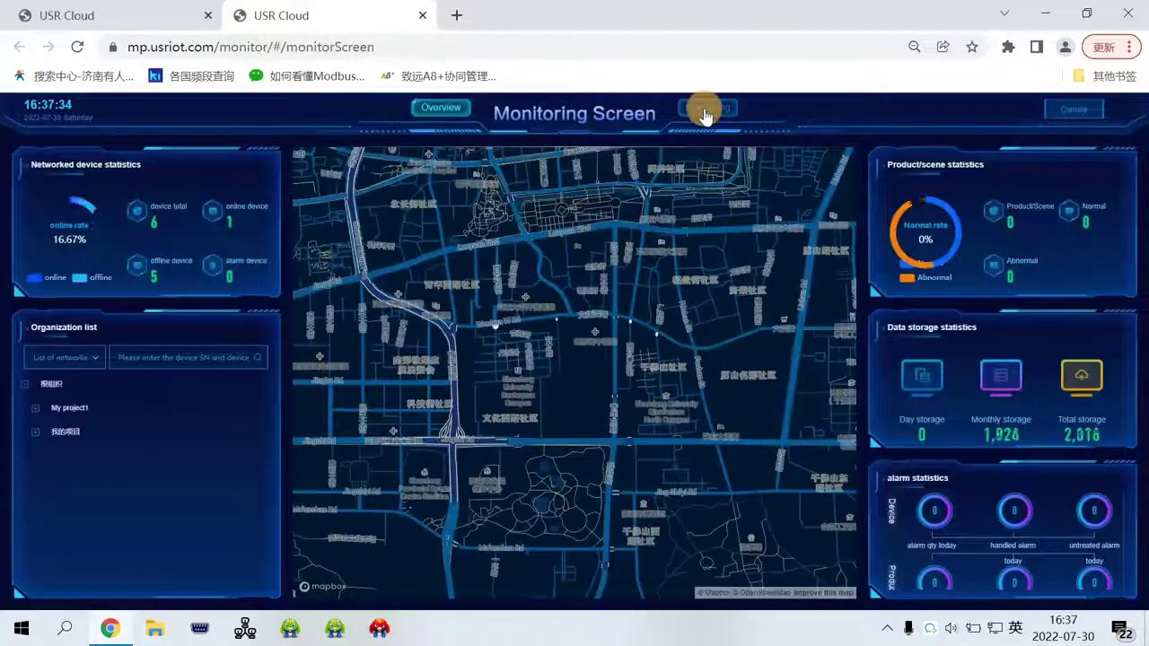
{"action": "left_click", "coordinate": [702, 108]}
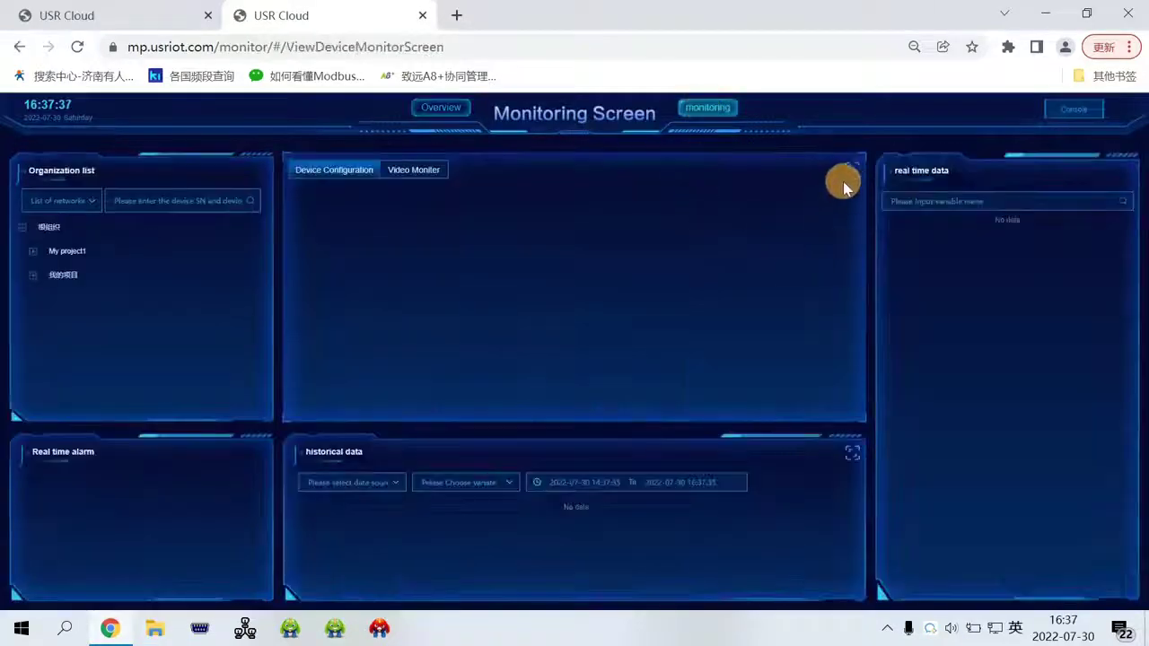
{"action": "left_click", "coordinate": [852, 170]}
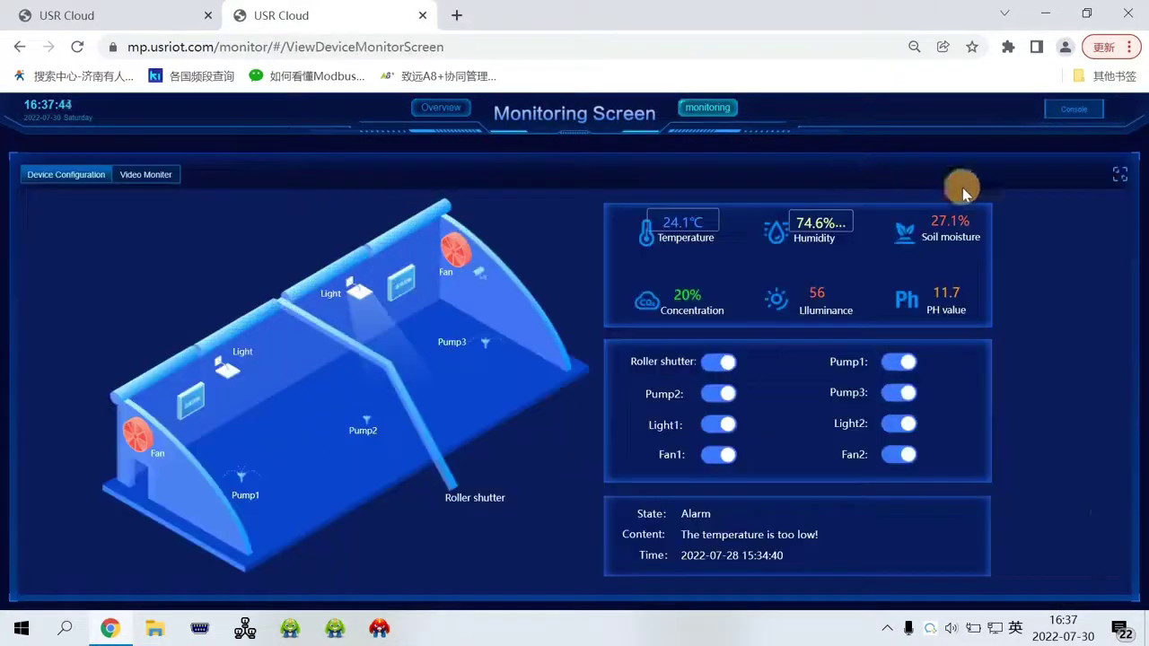